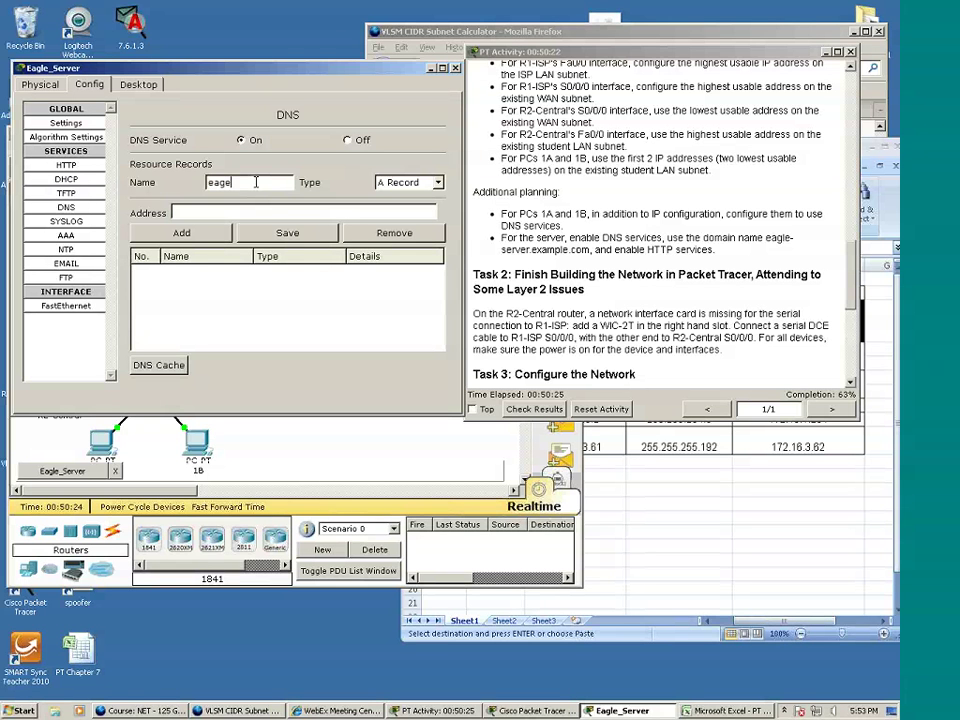
Step: Fix the DNS name to eagle-server.example.com, enter address 172.16.3.61 and add the record
key(BackSpace)
text(le)
text(-server)
text(.e)
text(xample.com)
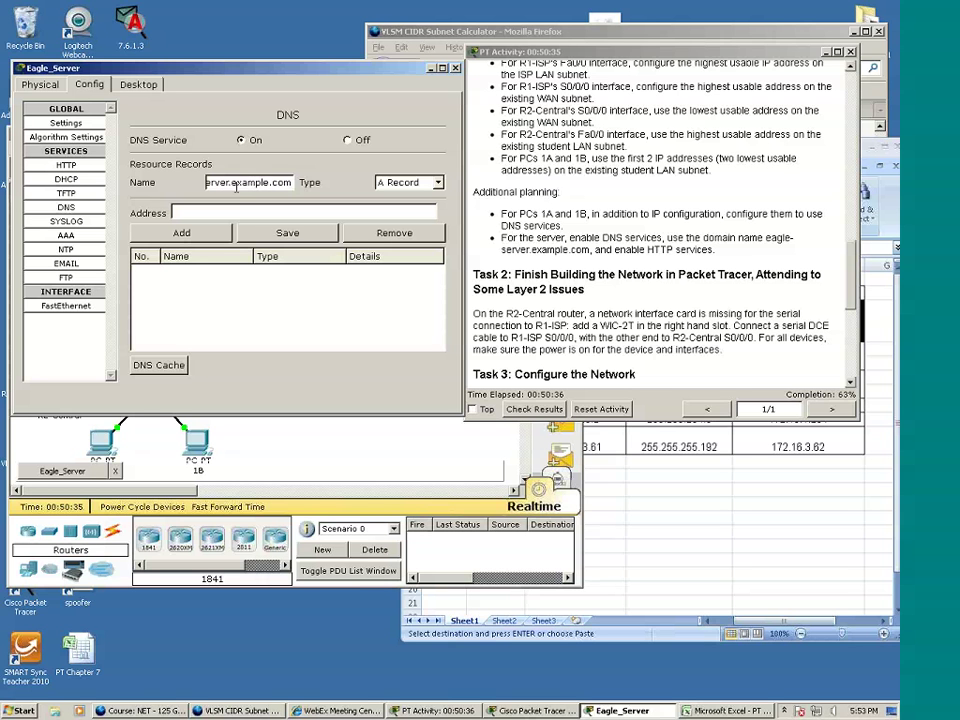
click(211, 213)
click(610, 456)
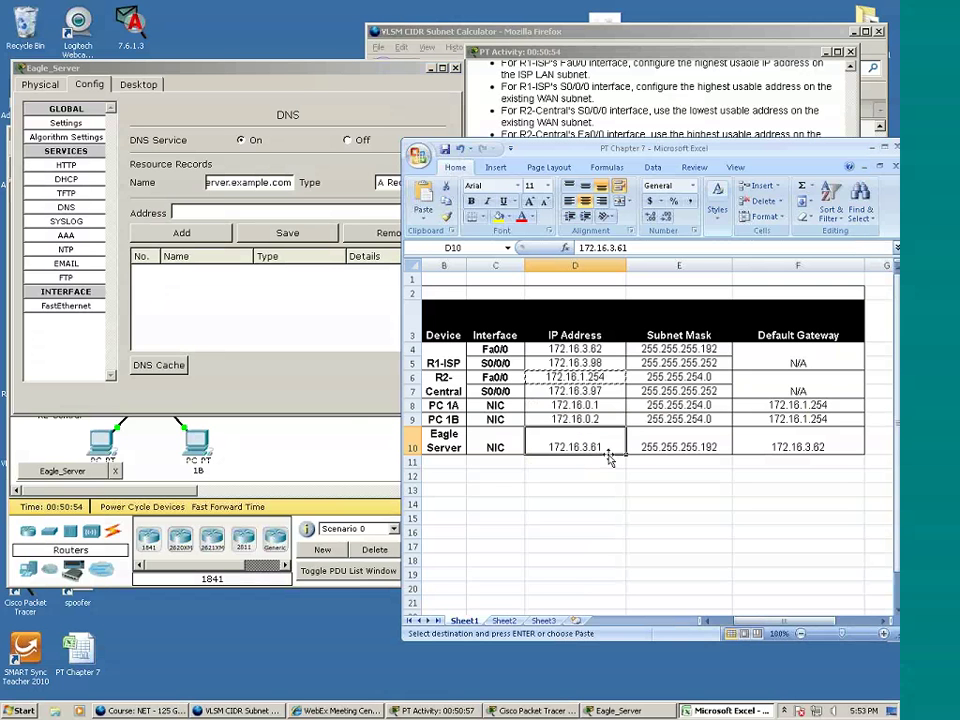
click(225, 213)
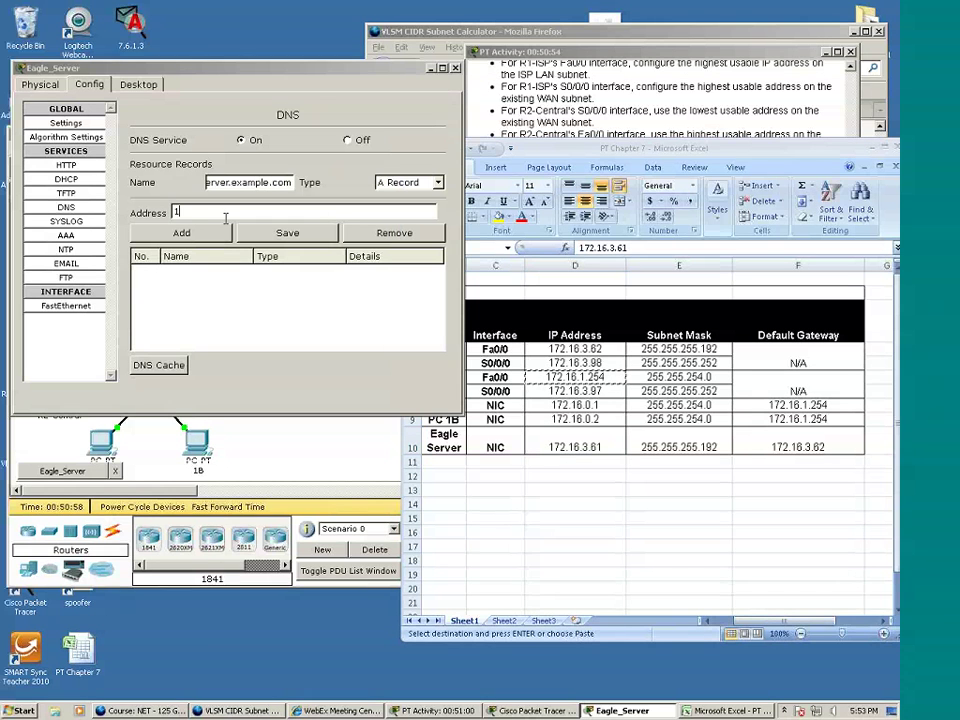
text(172)
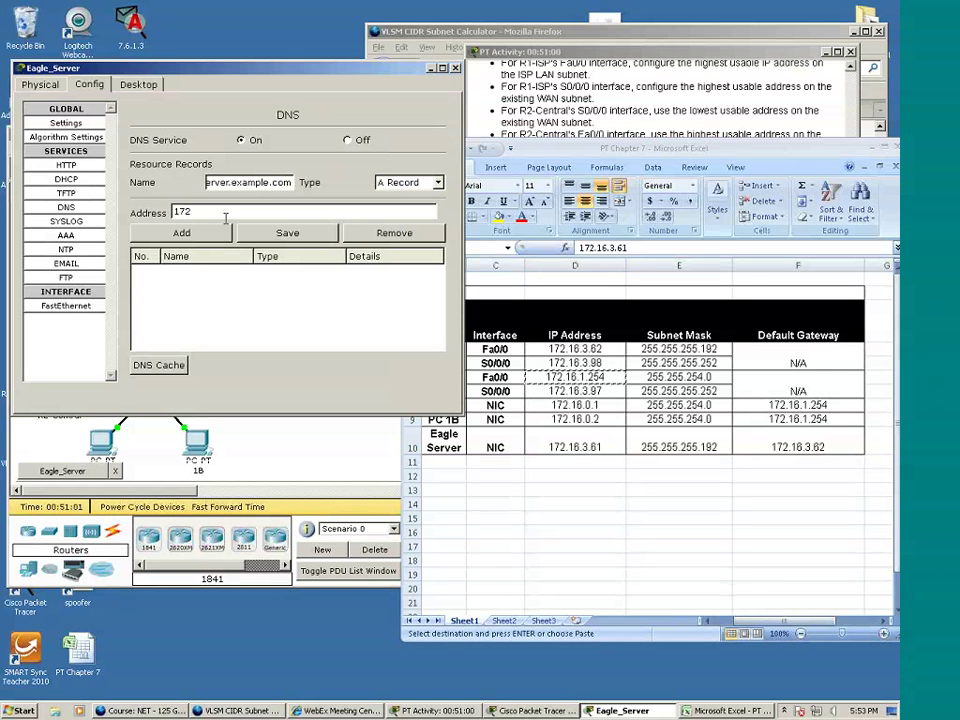
text(.16.3.61)
click(557, 98)
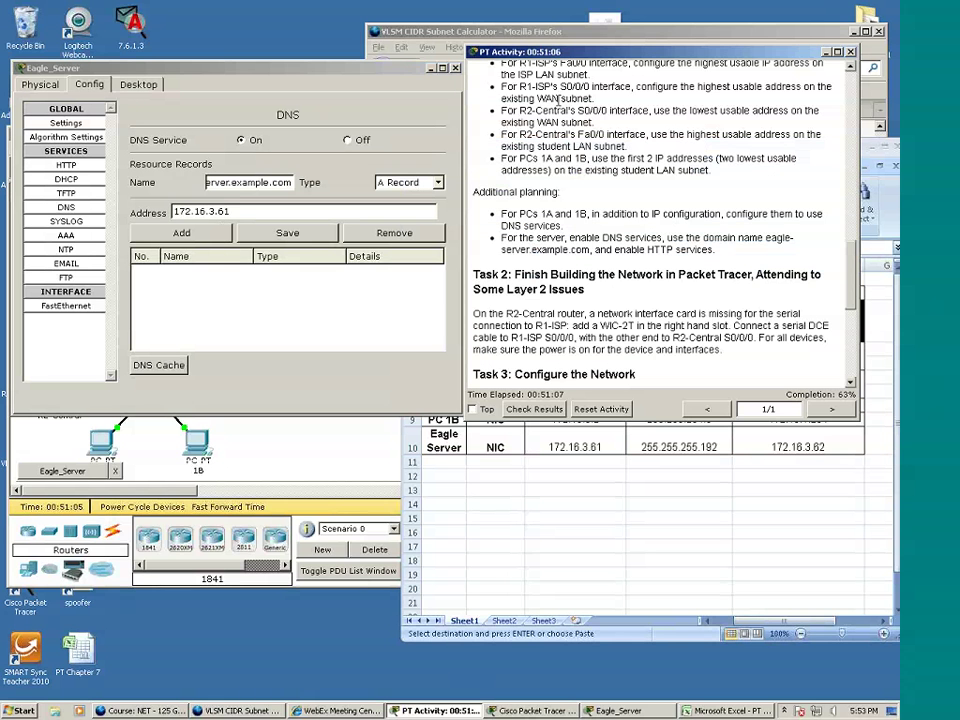
click(186, 234)
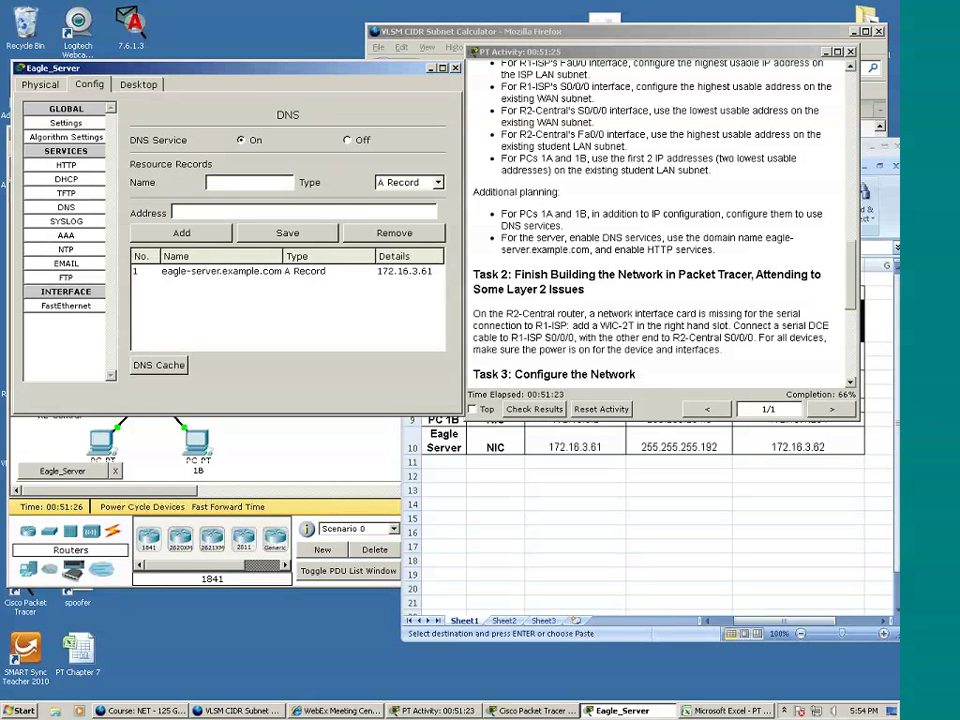
Step: Turn Eagle_Server's HTTP service on and scroll through the activity instructions
click(66, 166)
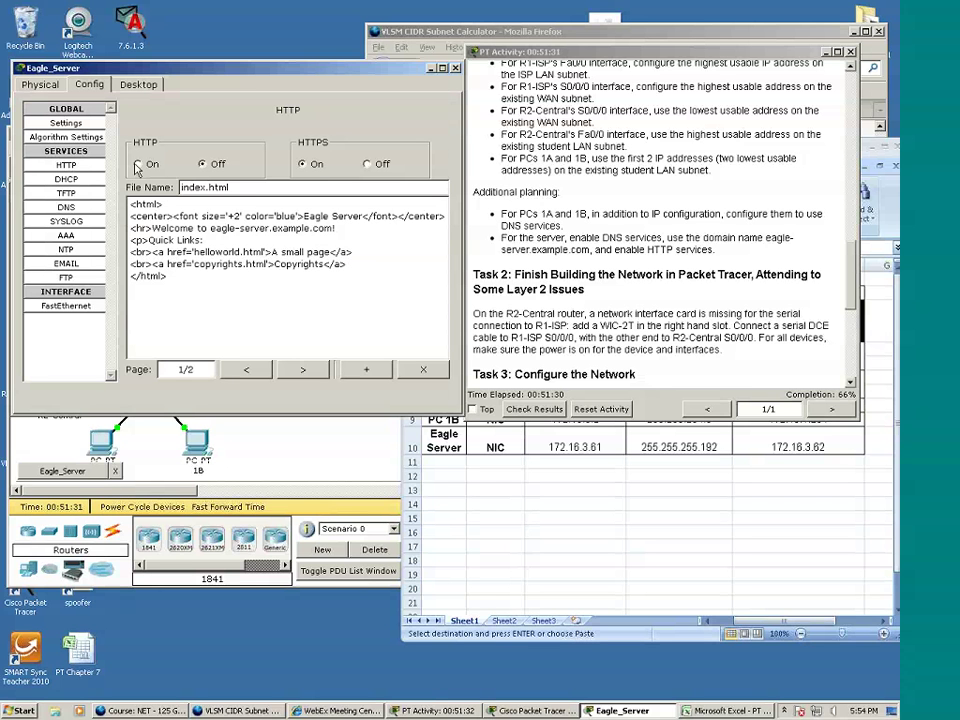
click(138, 165)
click(524, 230)
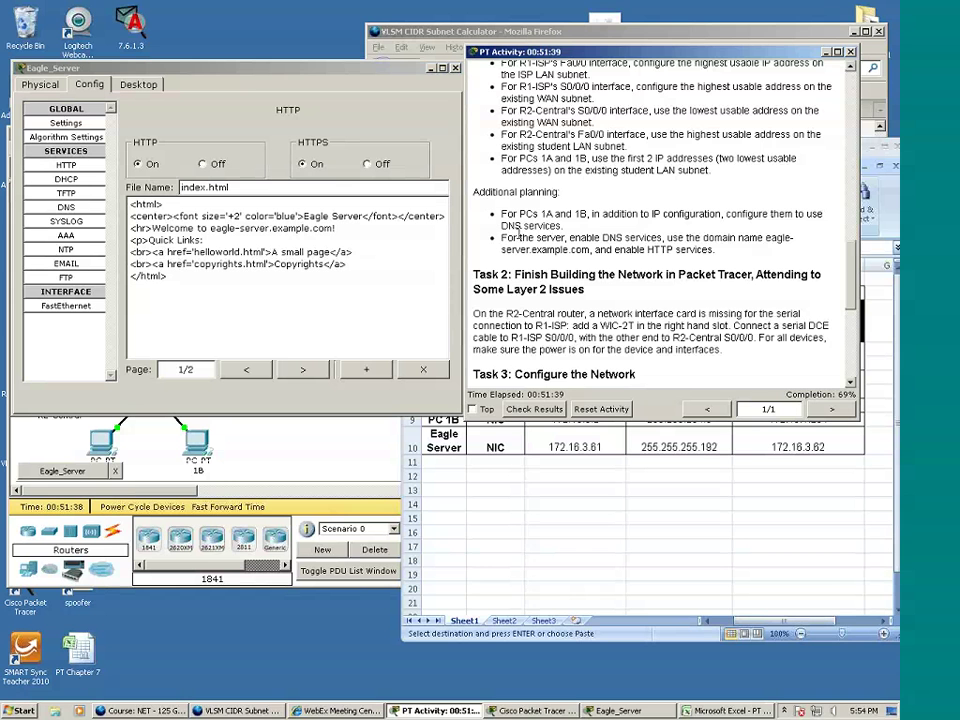
scroll(517, 237, down, 5)
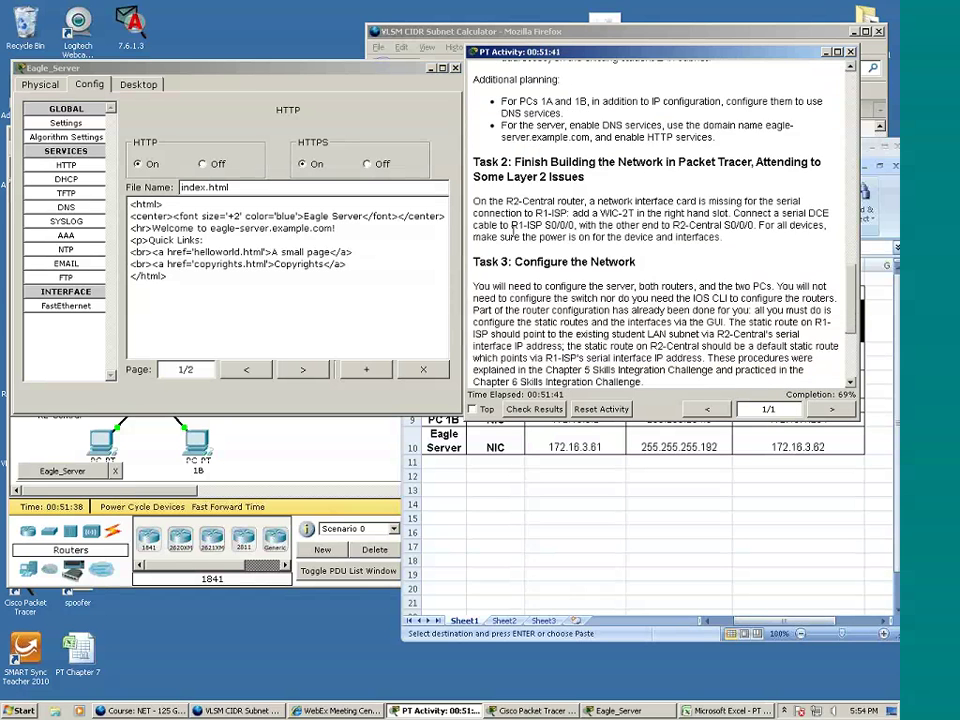
scroll(512, 228, down, 3)
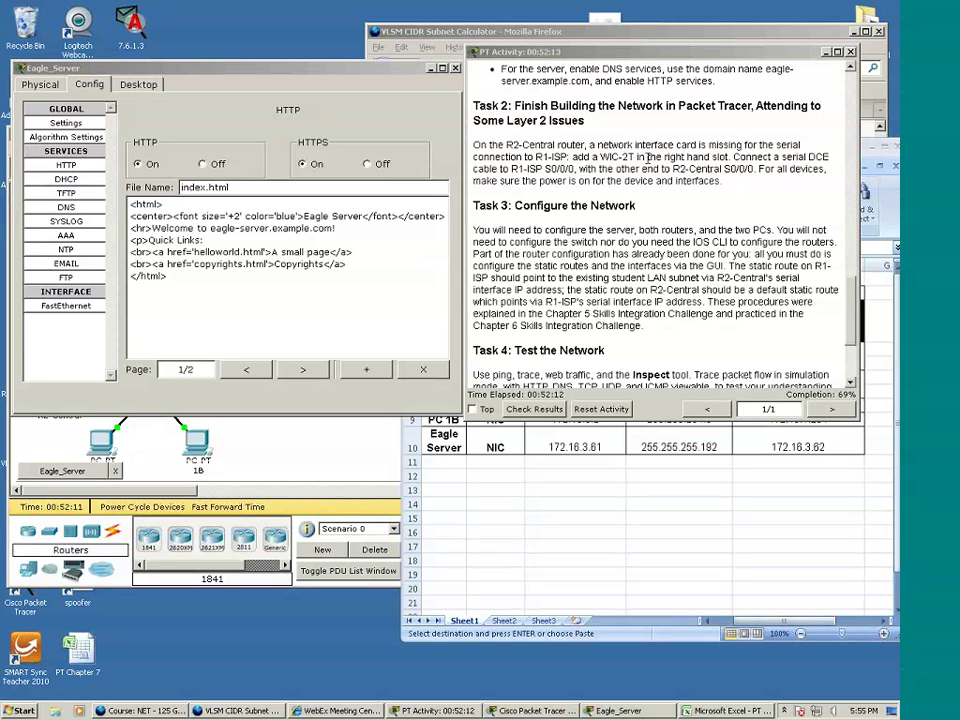
Step: Close Eagle_Server and fit a WIC-2T module into R2-Central's right-hand slot
click(455, 70)
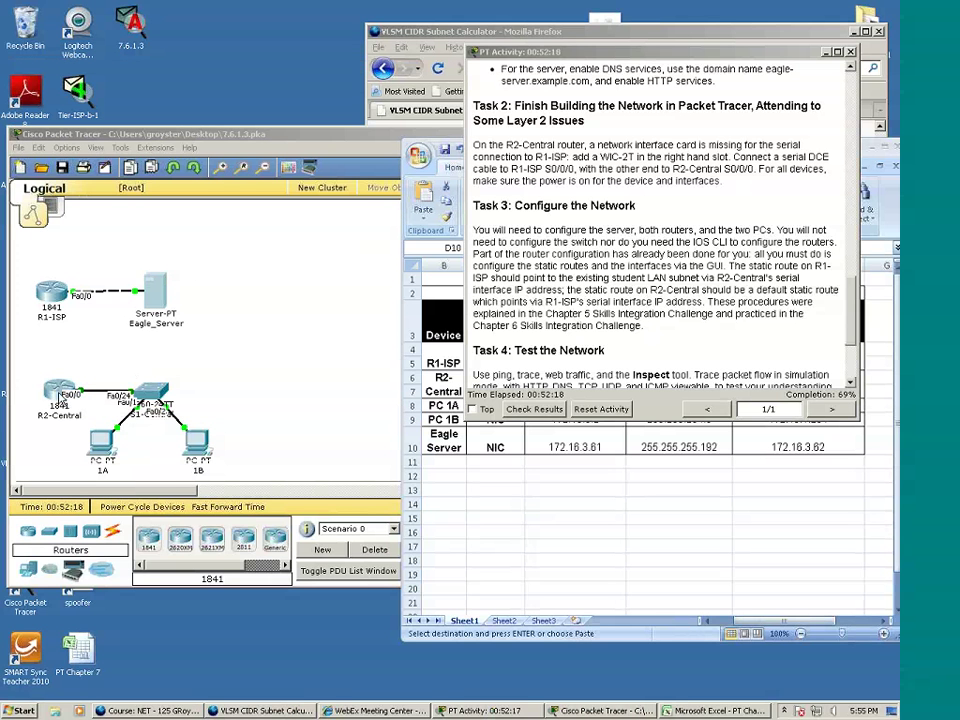
click(62, 396)
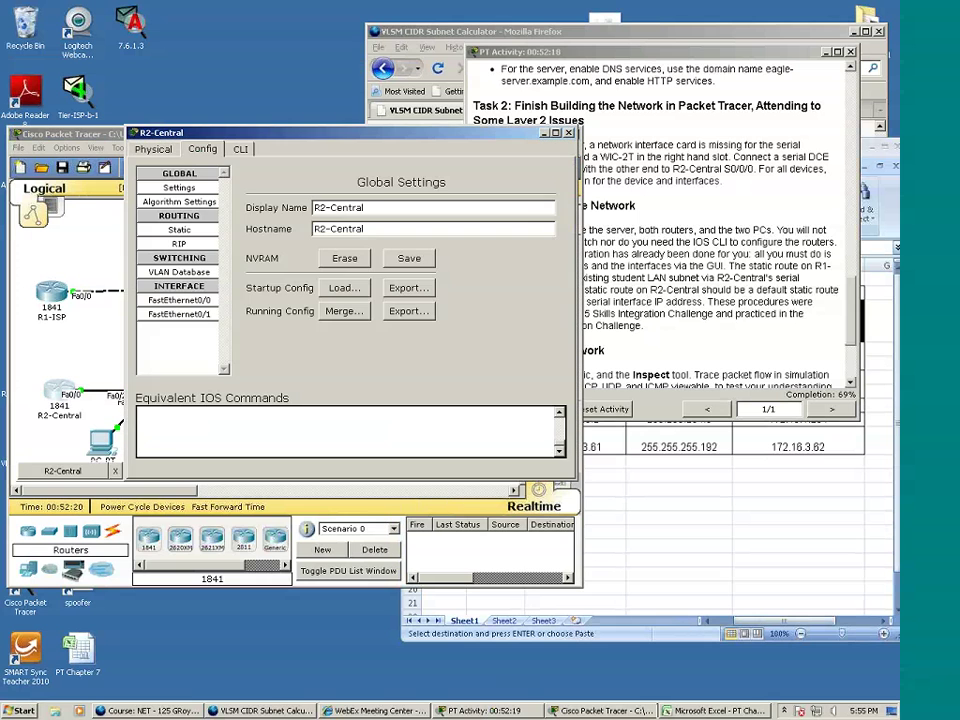
click(154, 149)
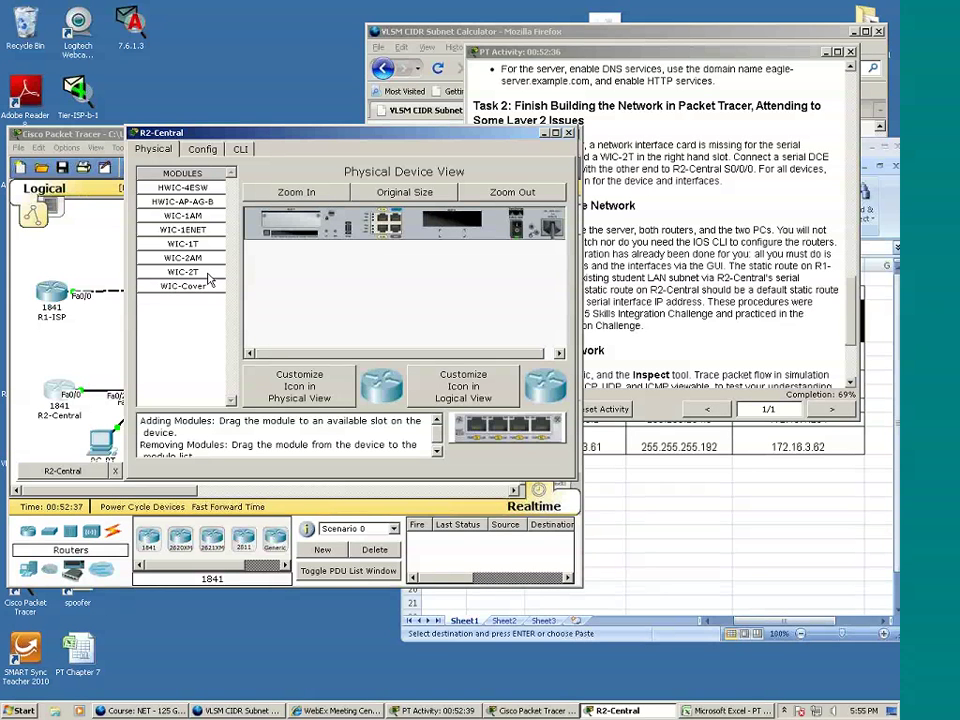
drag(208, 280, 518, 238)
drag(183, 272, 457, 224)
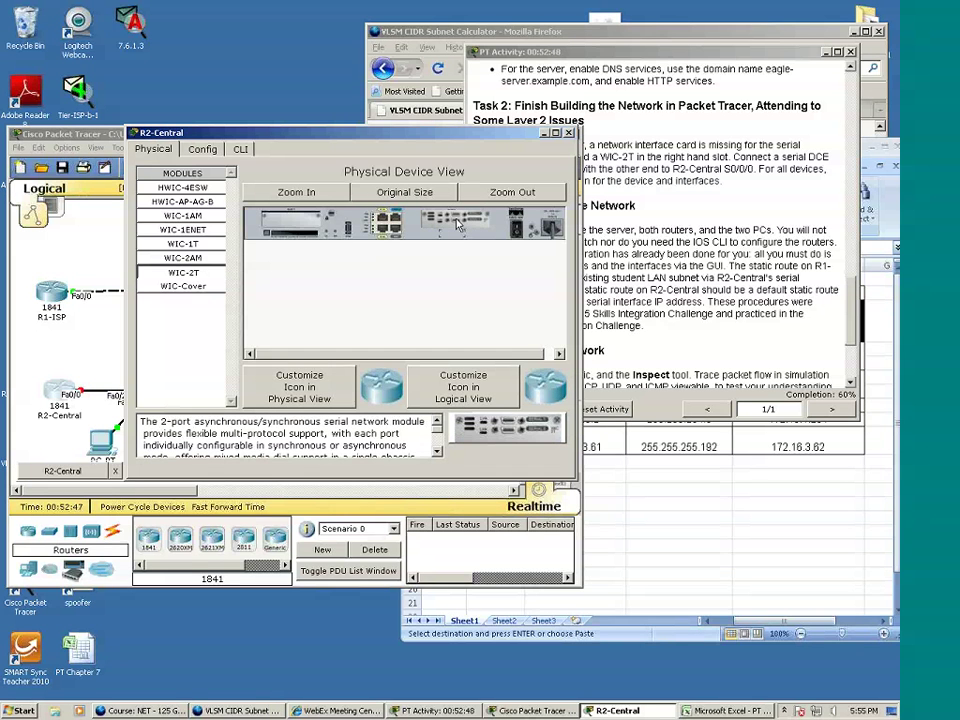
Step: Power R2-Central back on, open its Config tab, and bring the Task 2 instructions forward
click(518, 228)
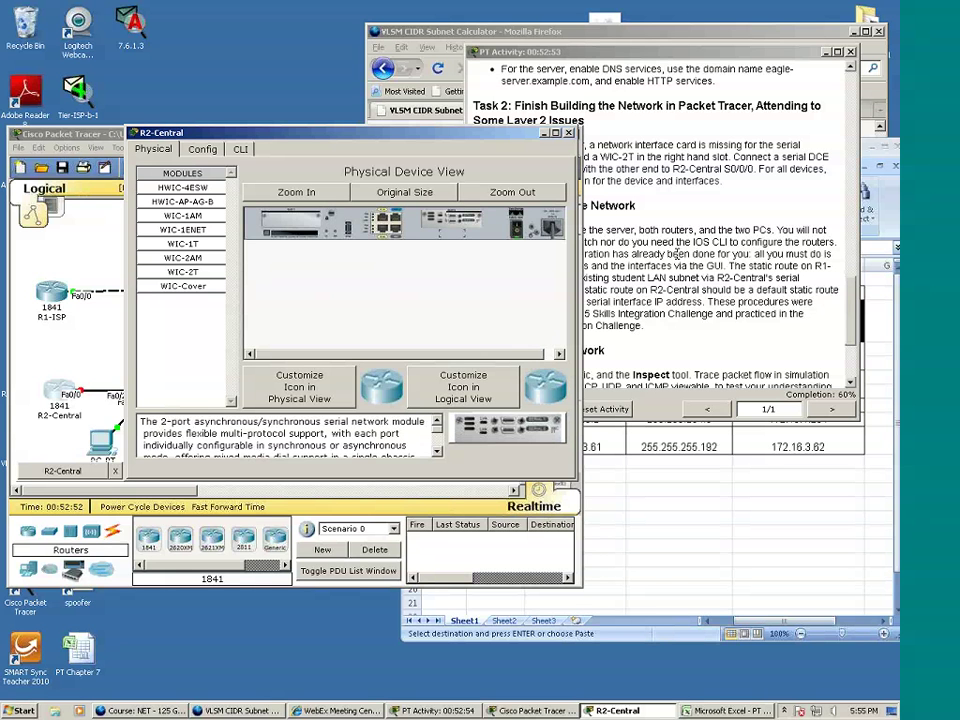
click(203, 150)
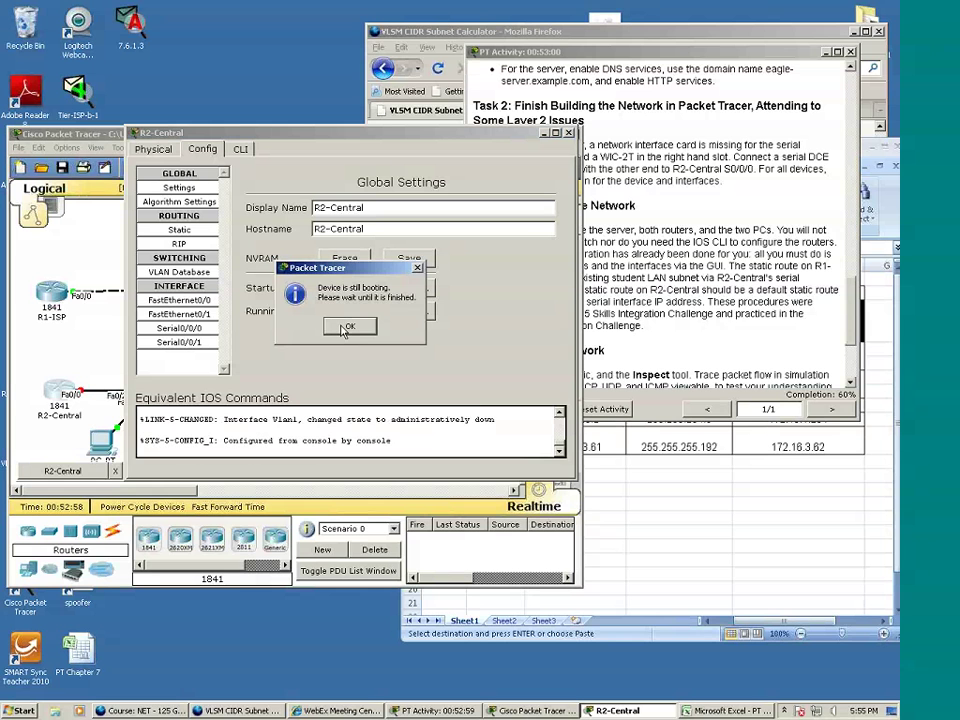
click(344, 330)
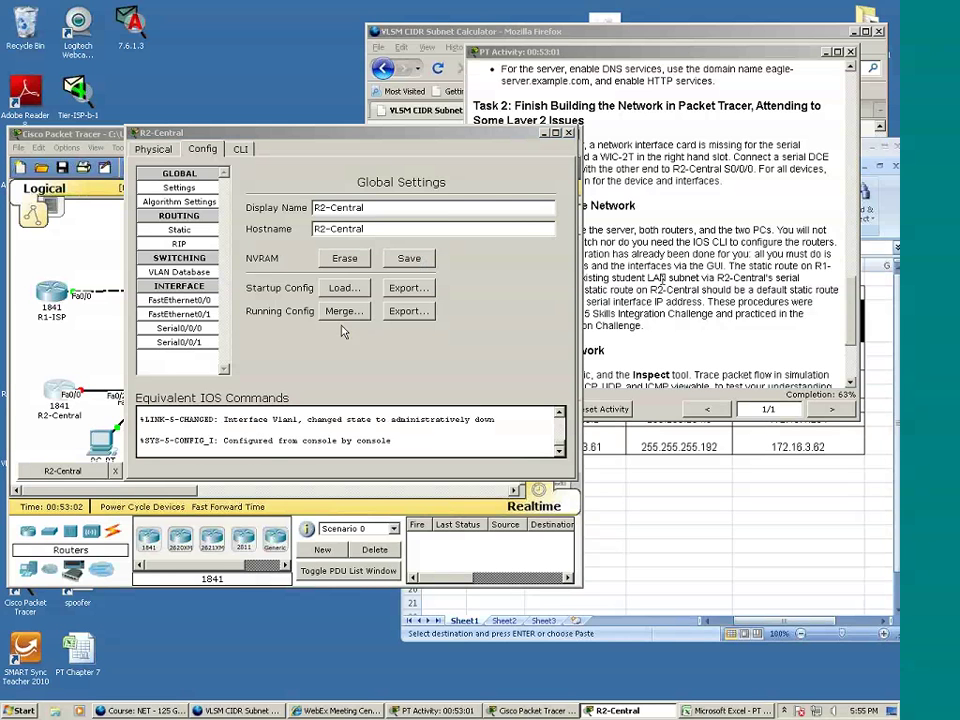
click(622, 240)
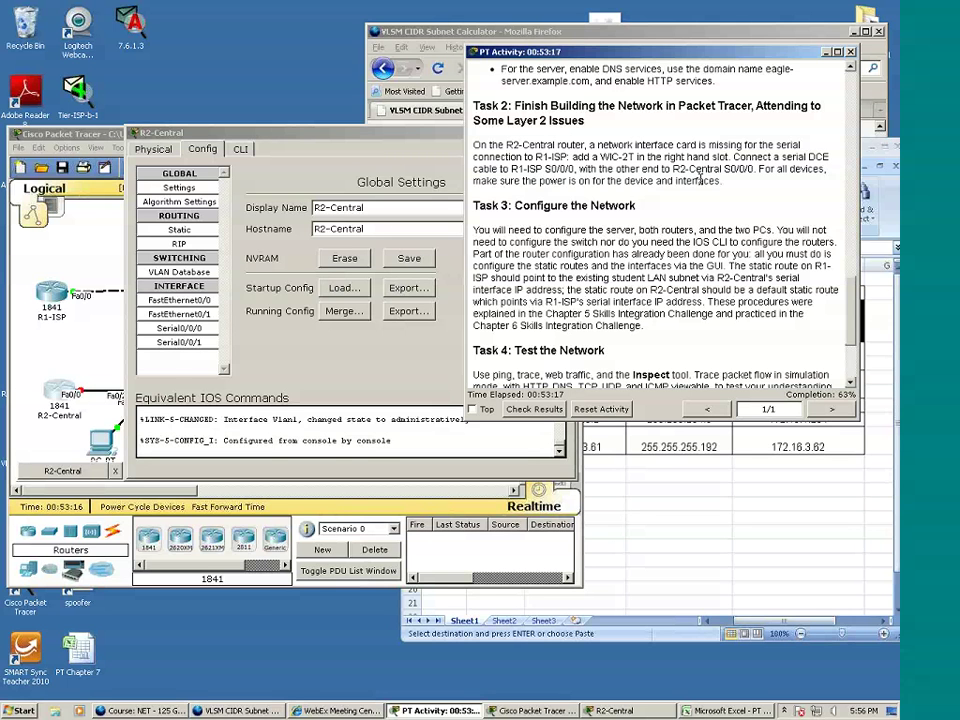
Step: Join R1-ISP Serial0/0/0 to R2-Central Serial0/0/0 with a Serial DCE cable and check progress
click(88, 250)
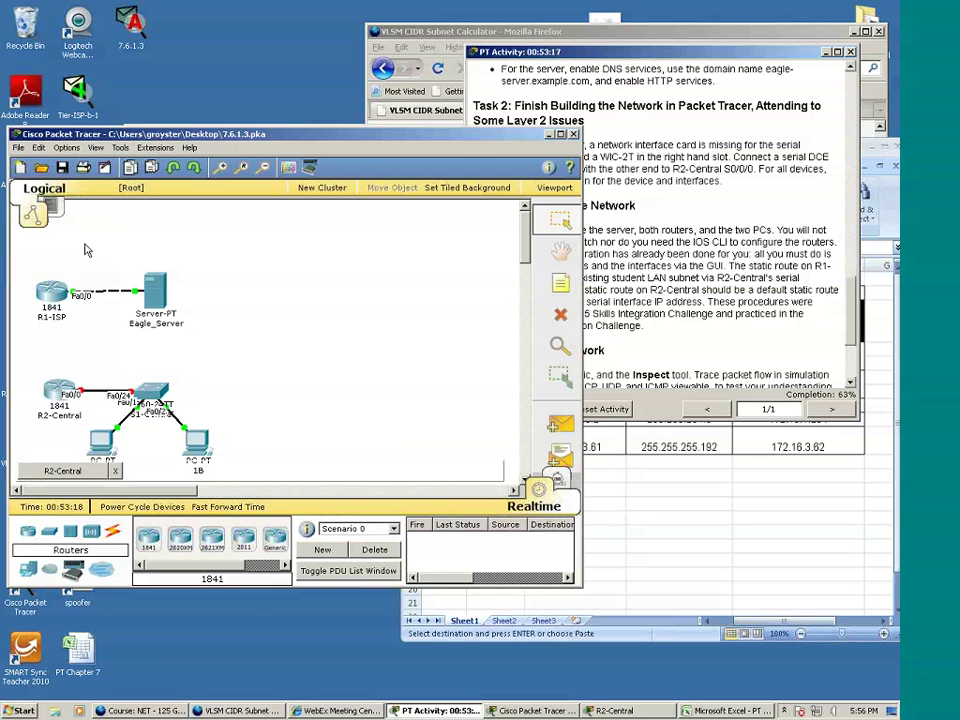
click(114, 534)
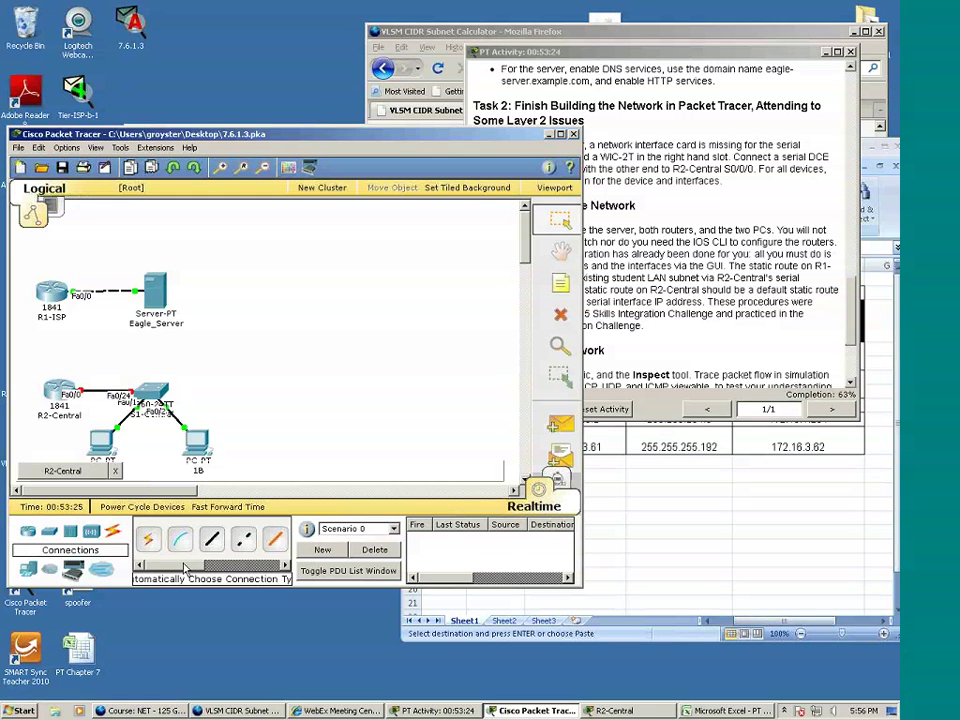
drag(184, 567, 253, 580)
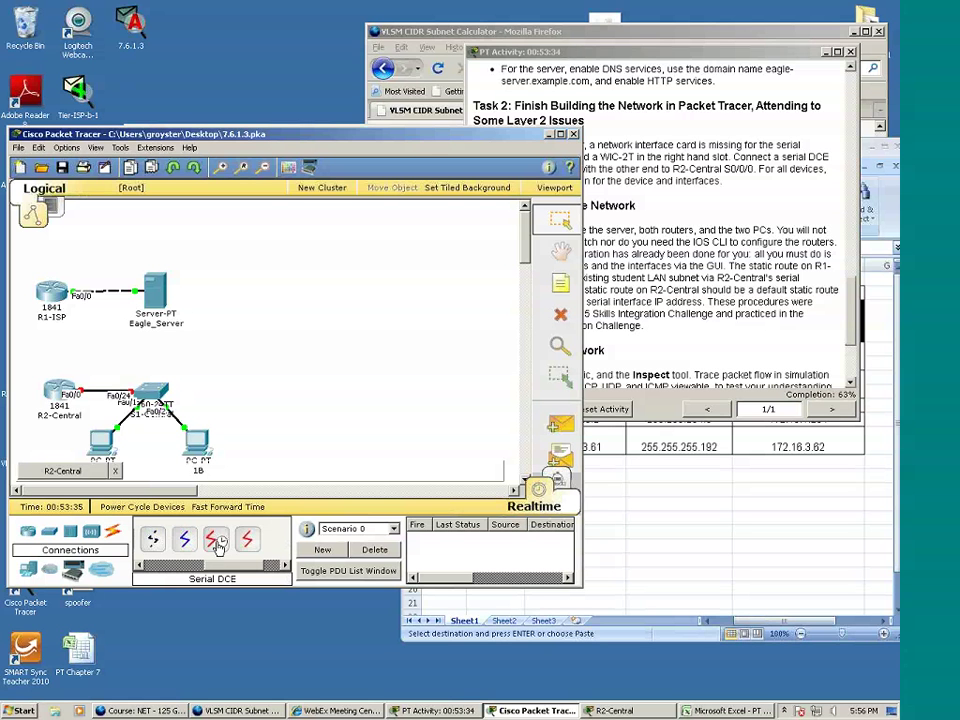
click(217, 543)
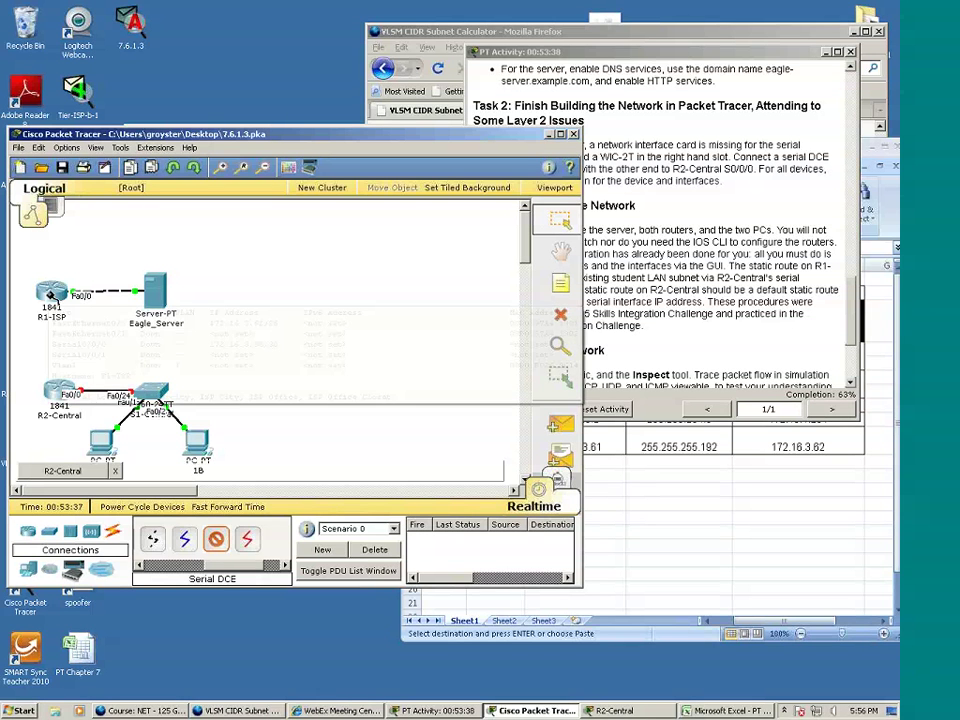
click(50, 295)
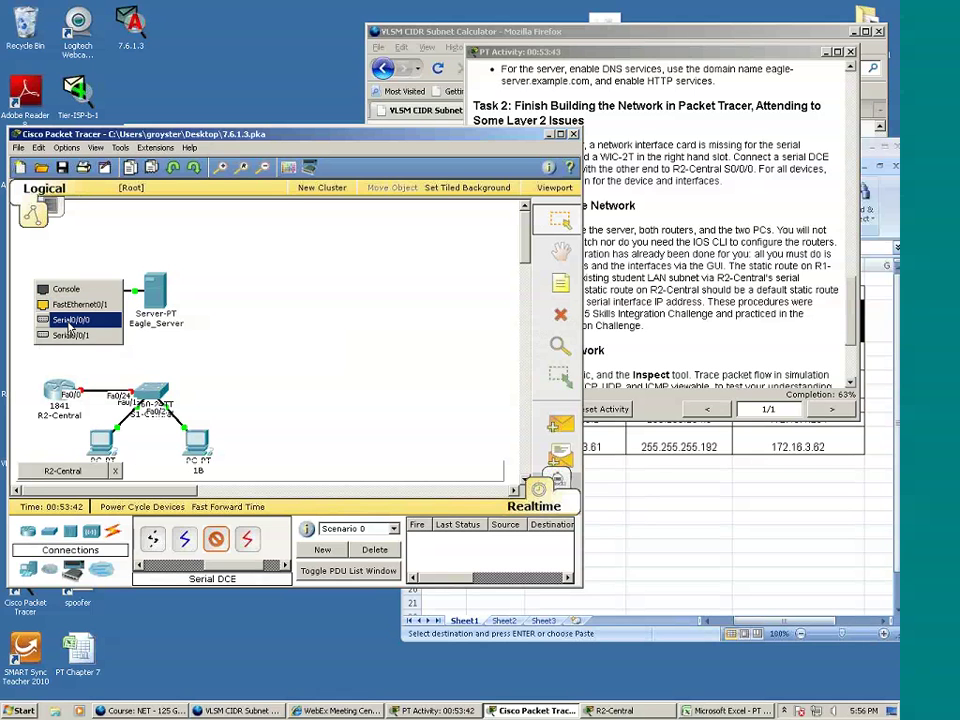
click(70, 320)
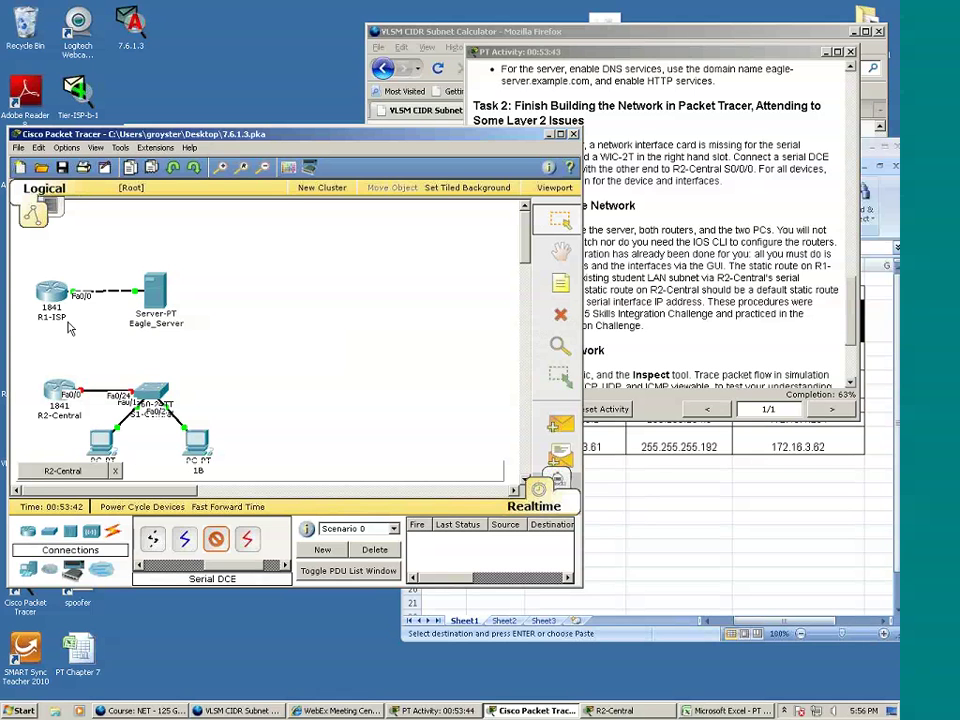
click(62, 391)
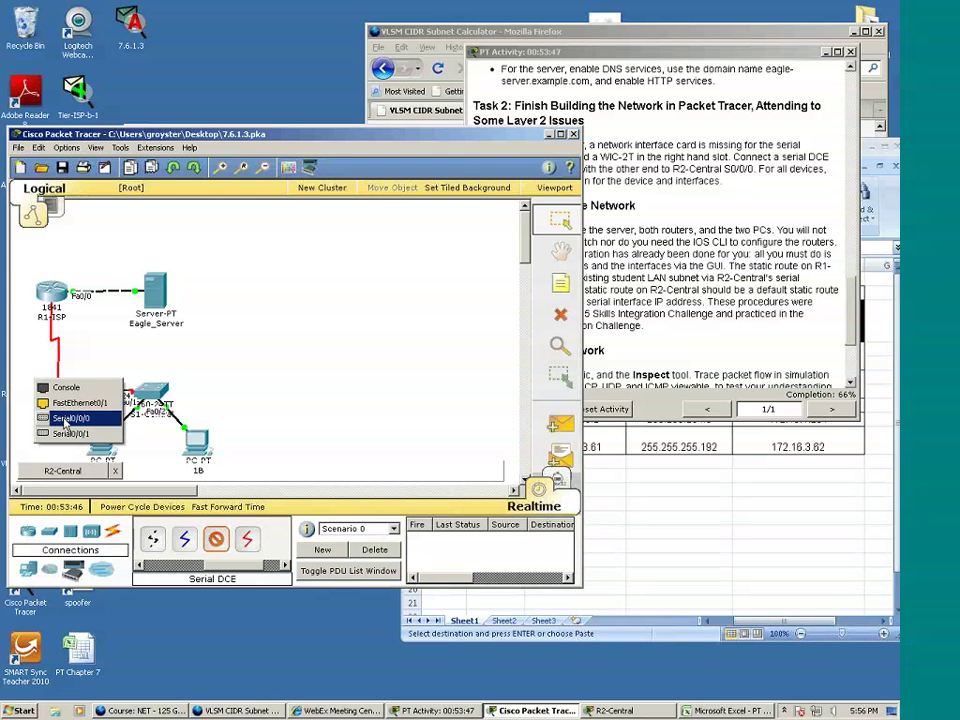
click(66, 419)
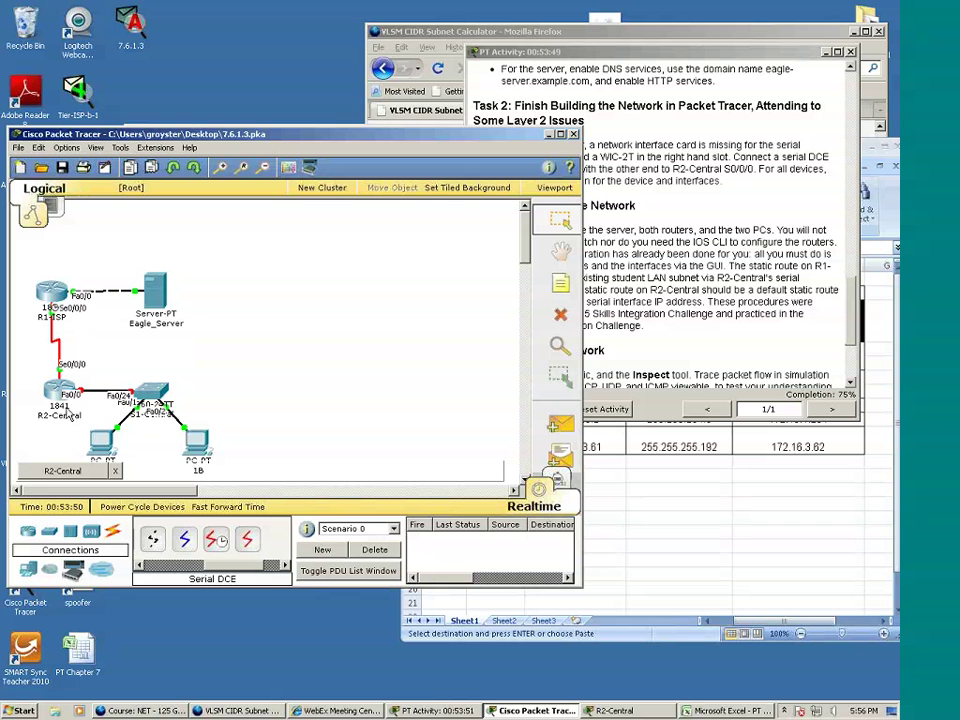
click(791, 205)
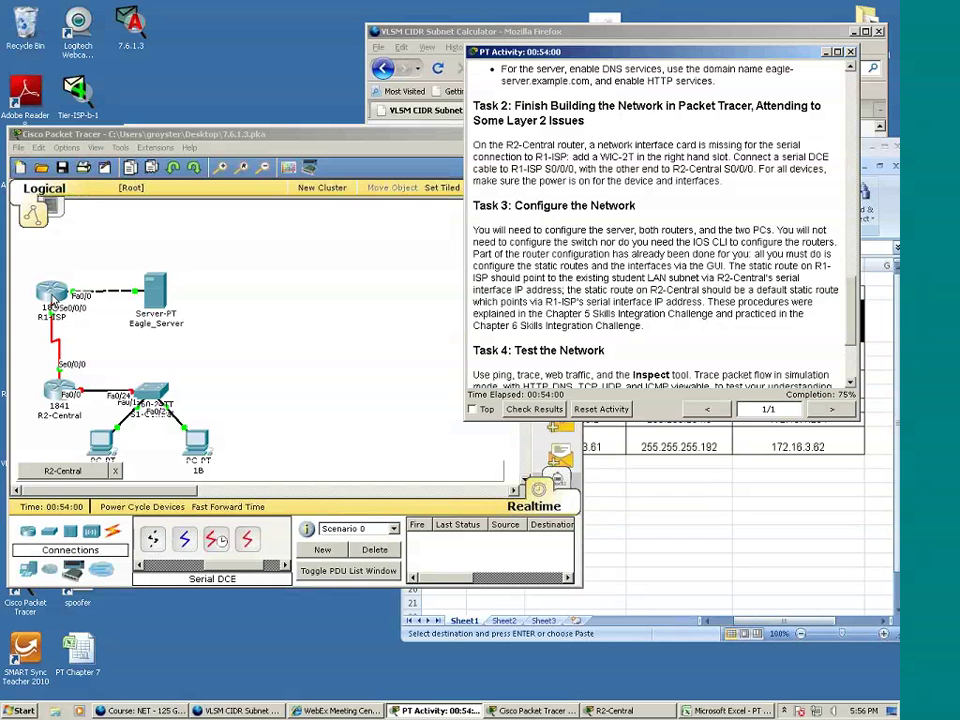
Step: Review R1-ISP's Serial0/0/0 (172.16.3.98/255.255.255.252, clock rate 64000), then return to the instructions
click(55, 293)
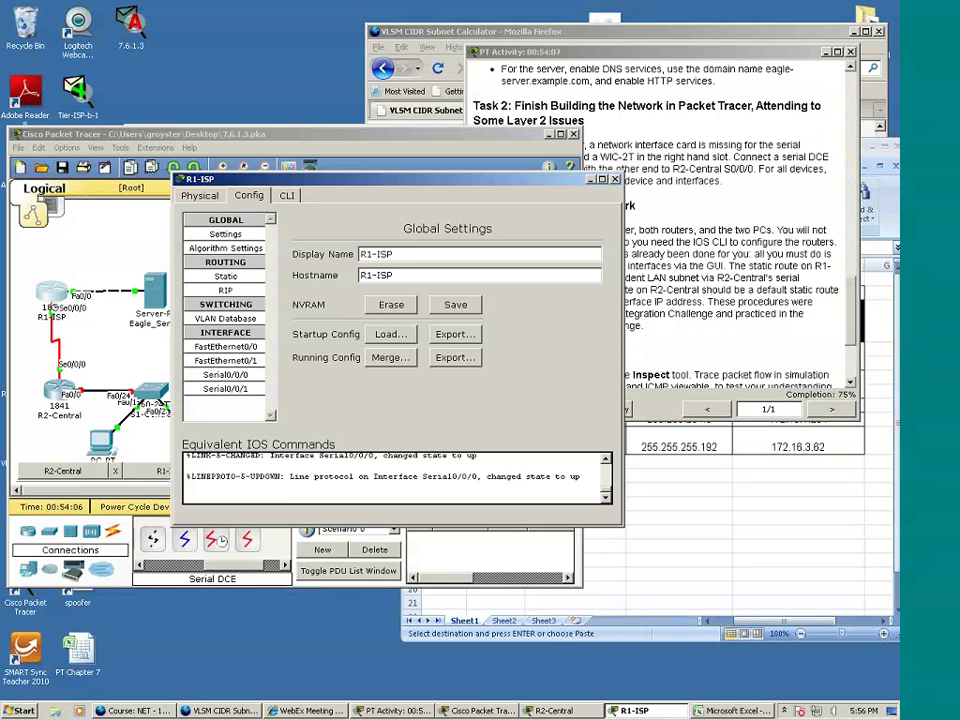
click(225, 374)
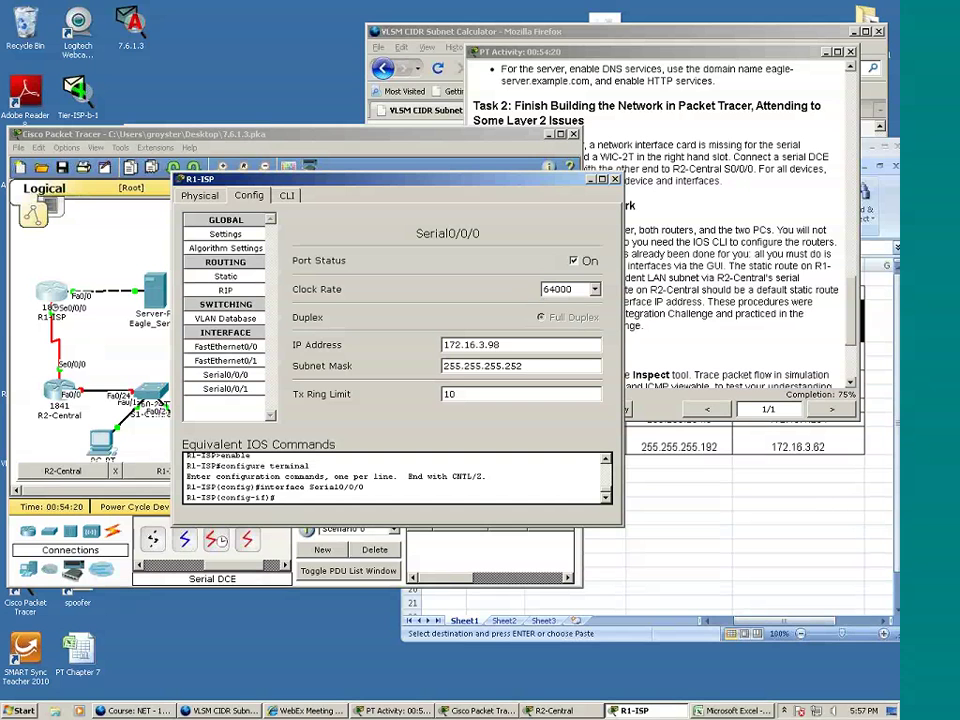
click(614, 179)
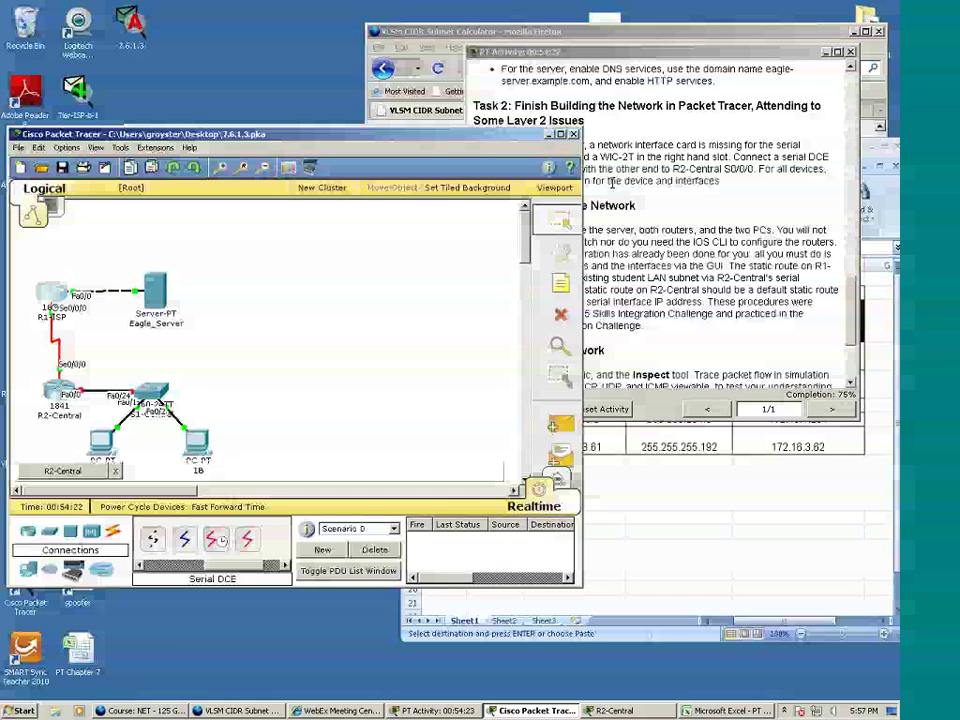
click(669, 363)
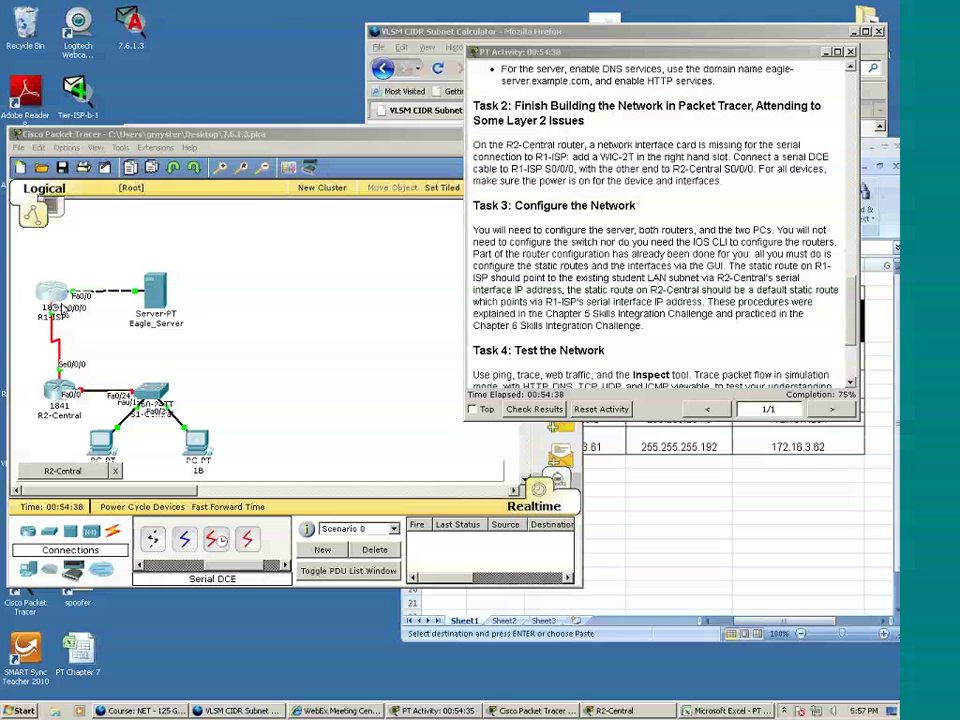
Step: Open R1-ISP's command line and leave configuration mode with Ctrl+Z
click(55, 340)
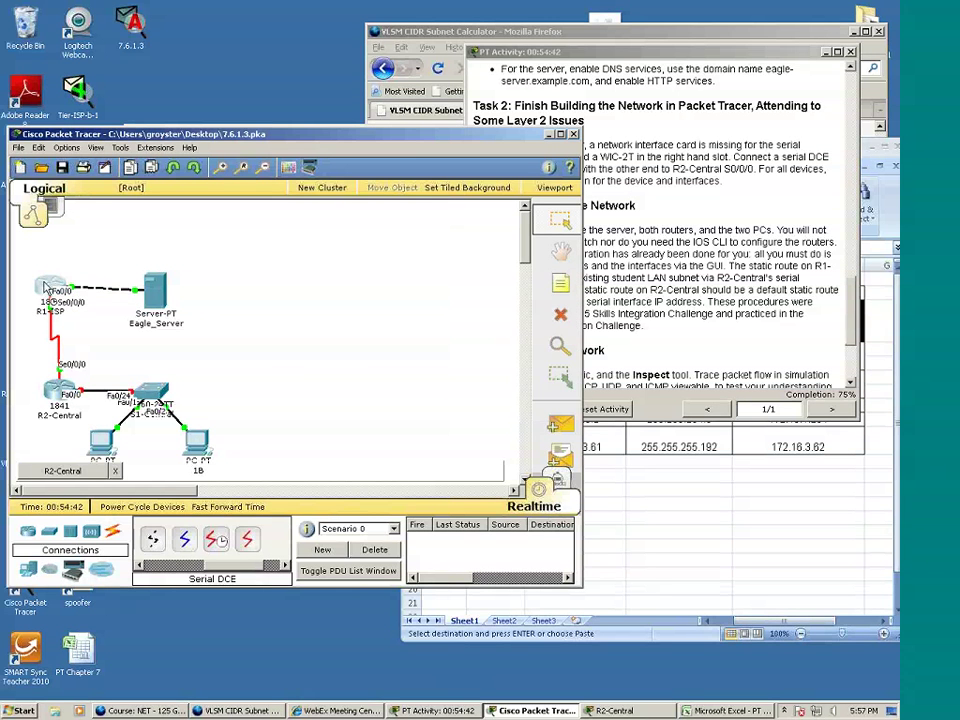
mouse_move(45, 290)
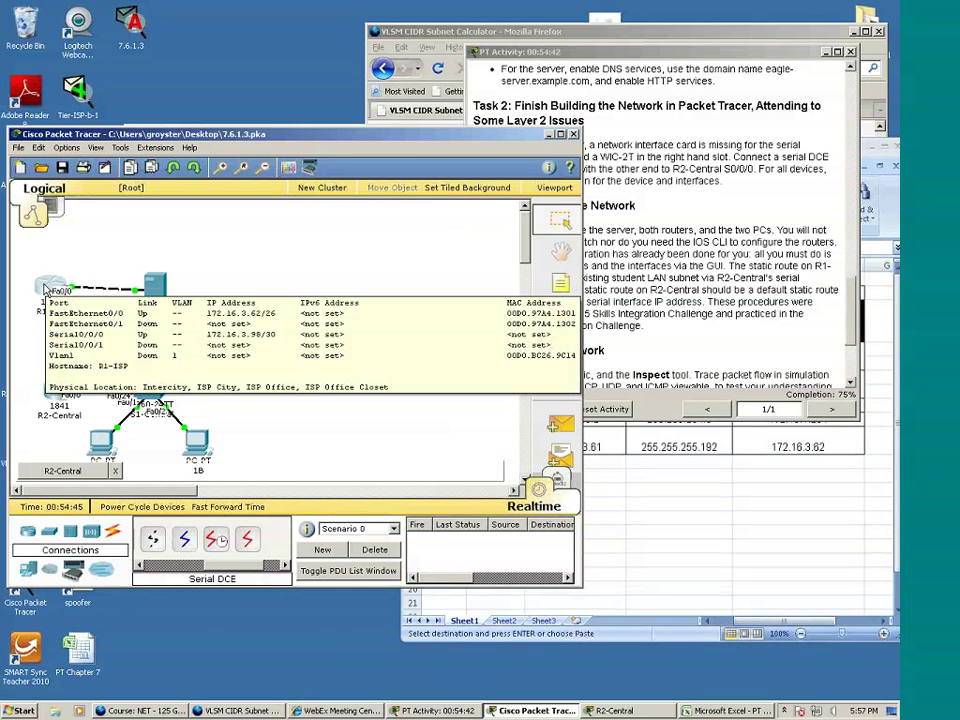
click(45, 290)
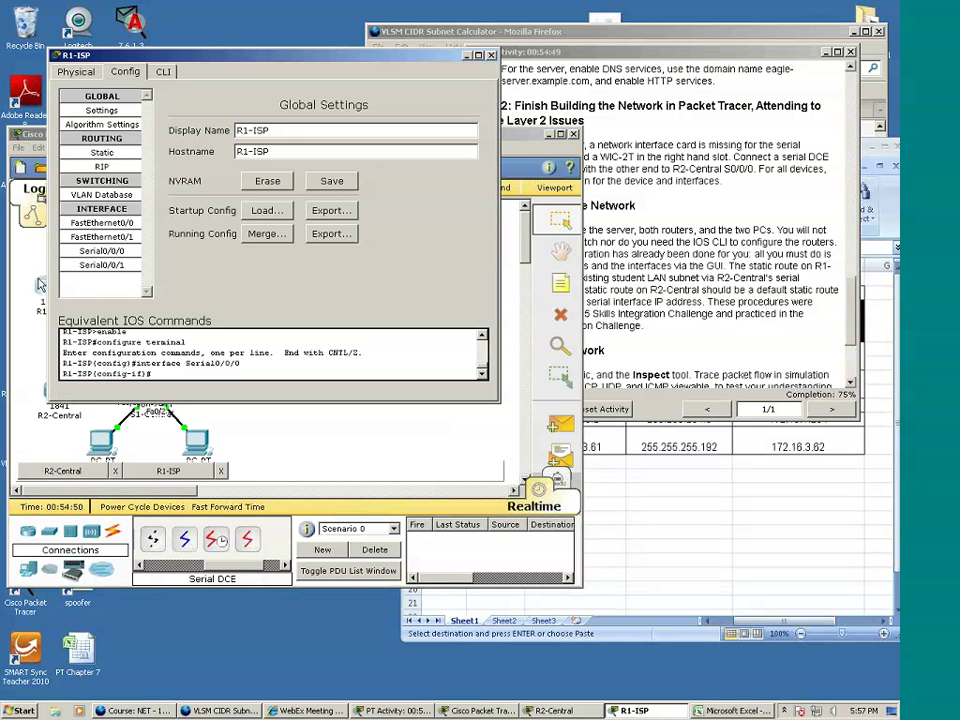
click(164, 71)
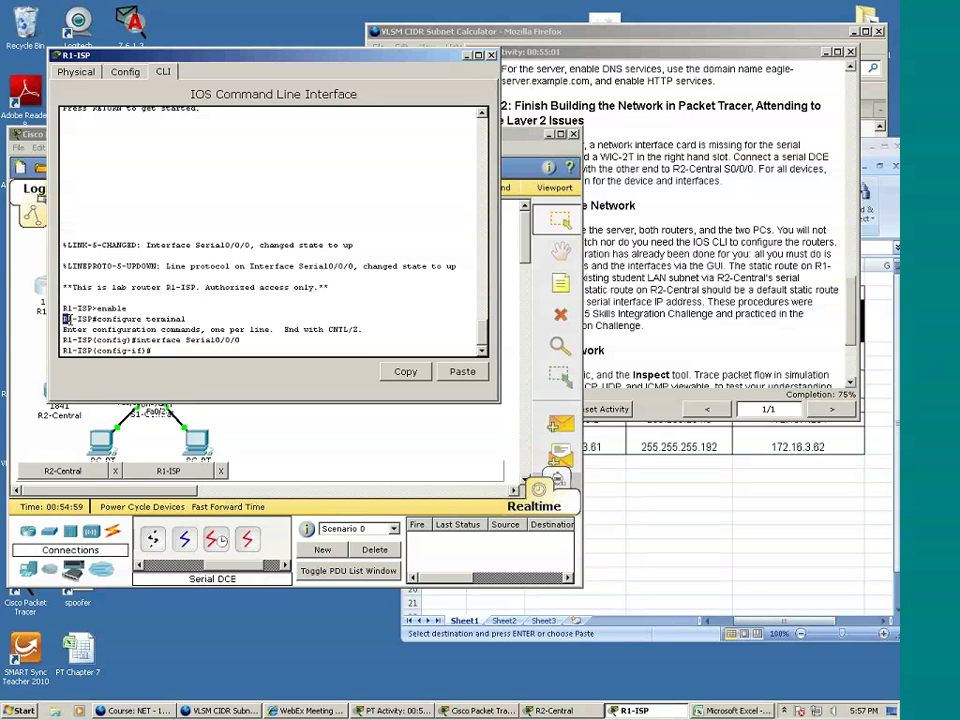
drag(64, 319, 96, 320)
click(114, 261)
key(ctrl+z)
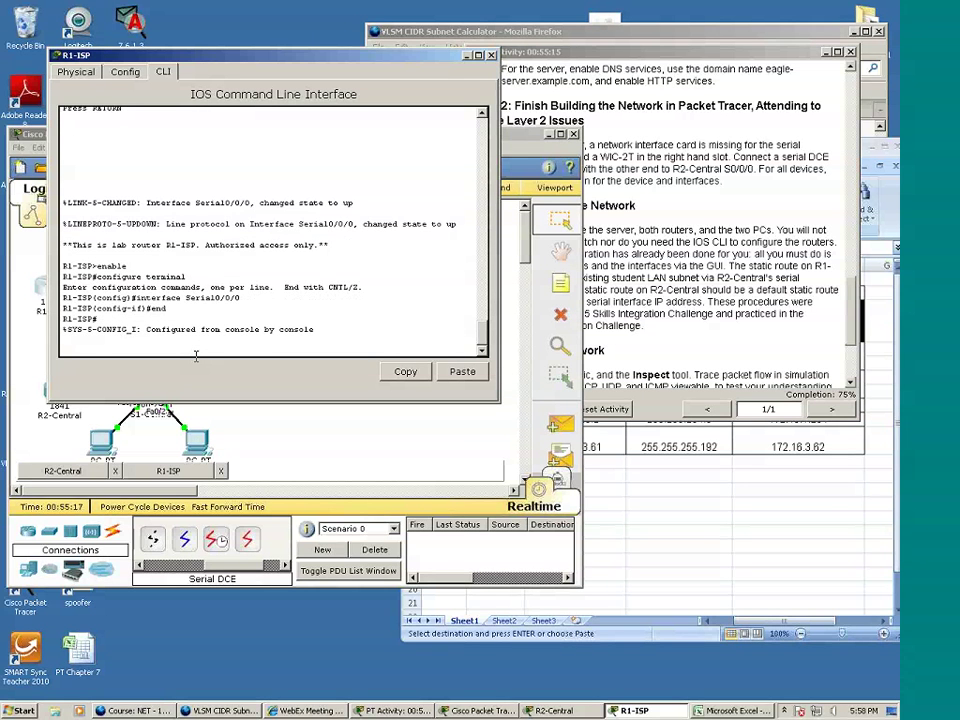
key(Return)
Step: Ping R2-Central's serial address 172.16.3.97 from R1-ISP
text(ping)
click(694, 510)
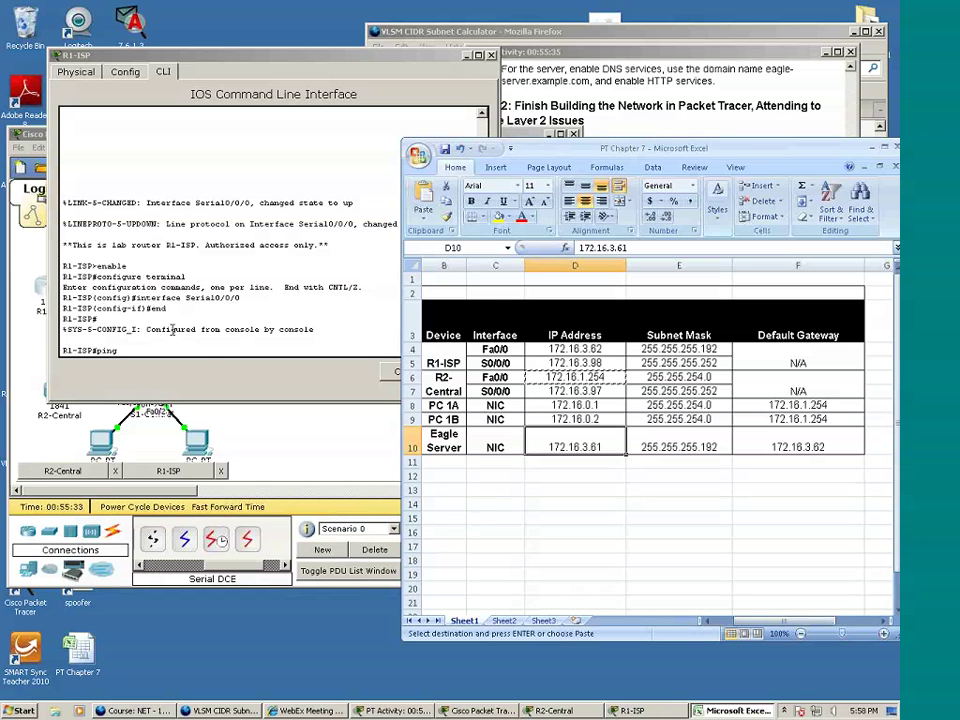
click(207, 354)
text(172)
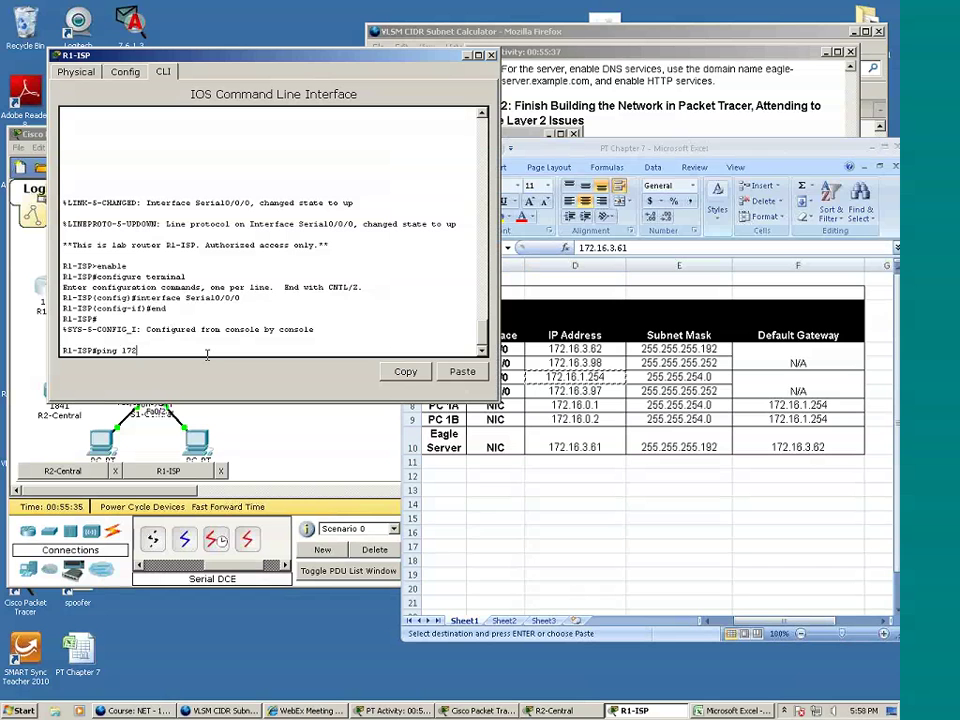
text(.16.3.97)
key(Return)
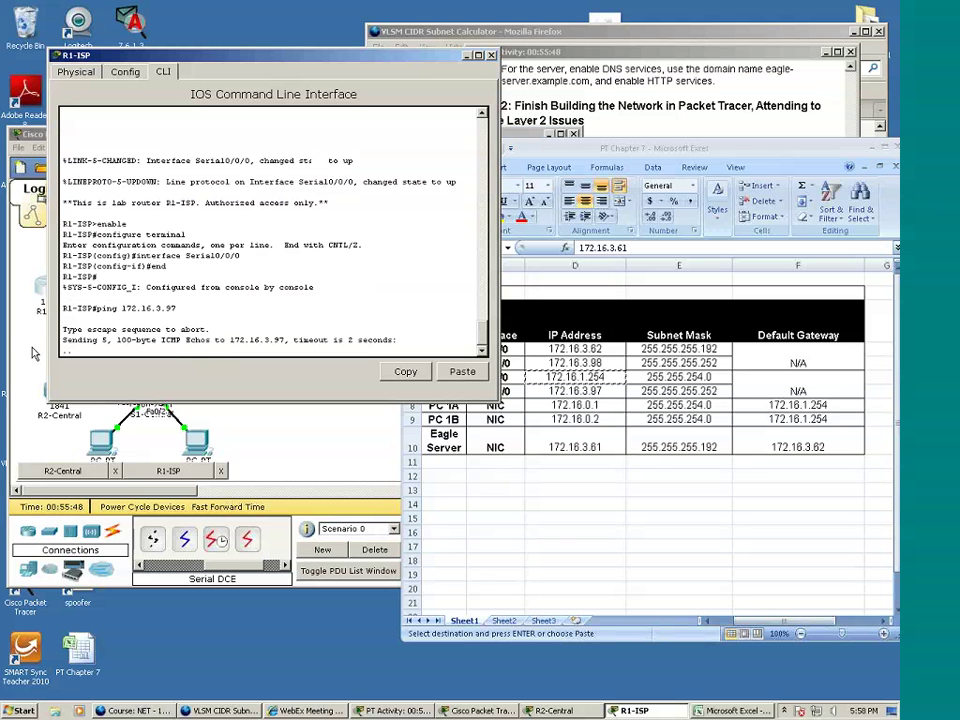
click(26, 265)
Step: Enter IP address 172.16.3.97 on R2-Central's Serial0/0/0, checked against the addressing table
click(58, 395)
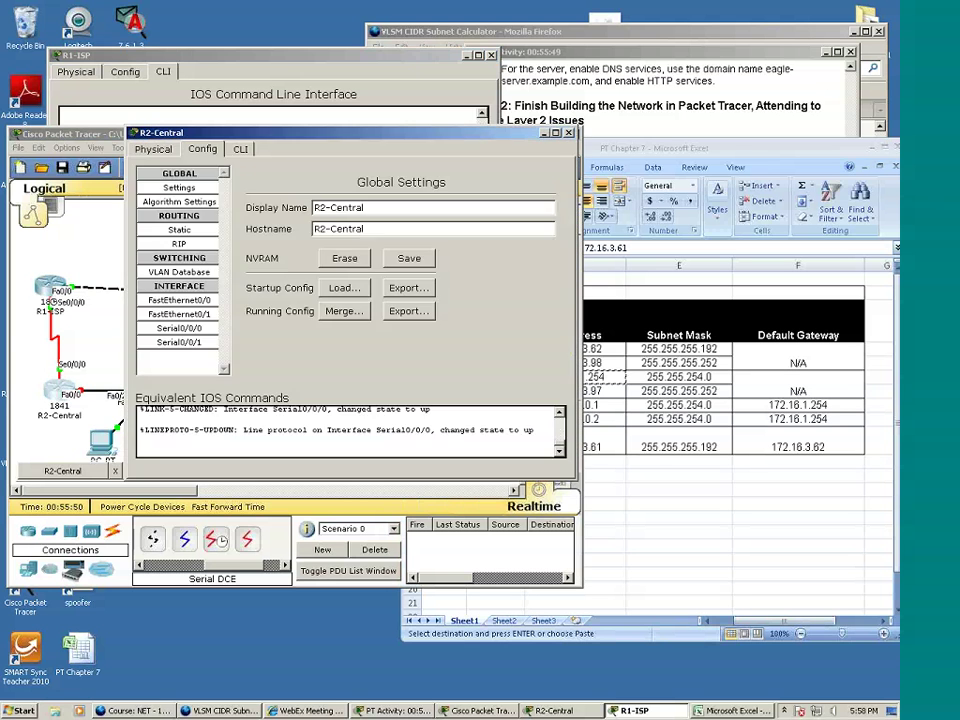
click(190, 328)
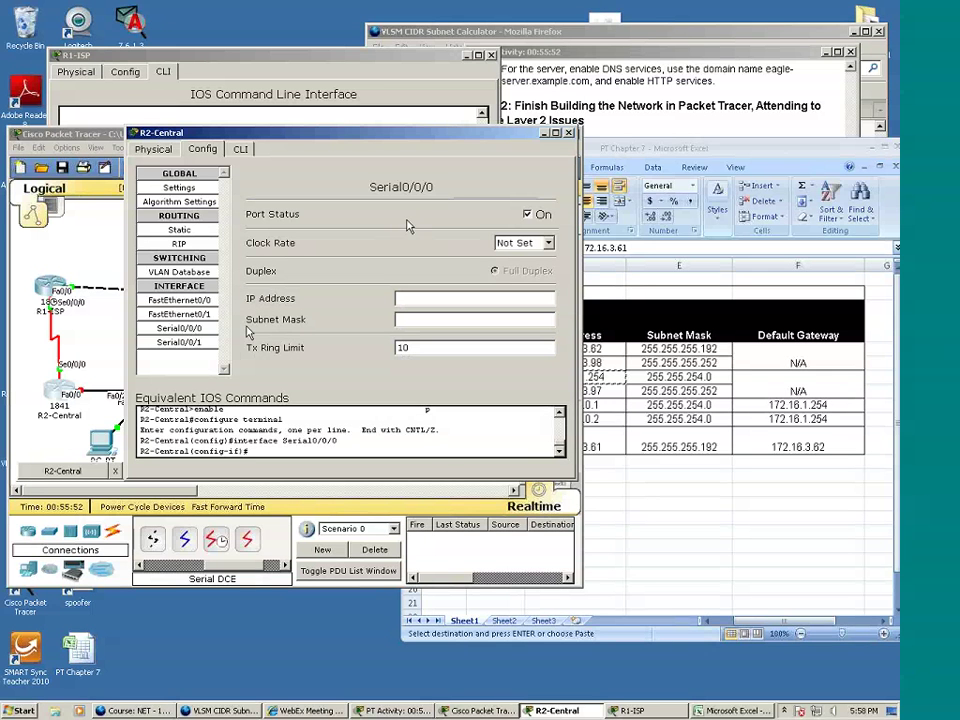
drag(359, 132, 260, 91)
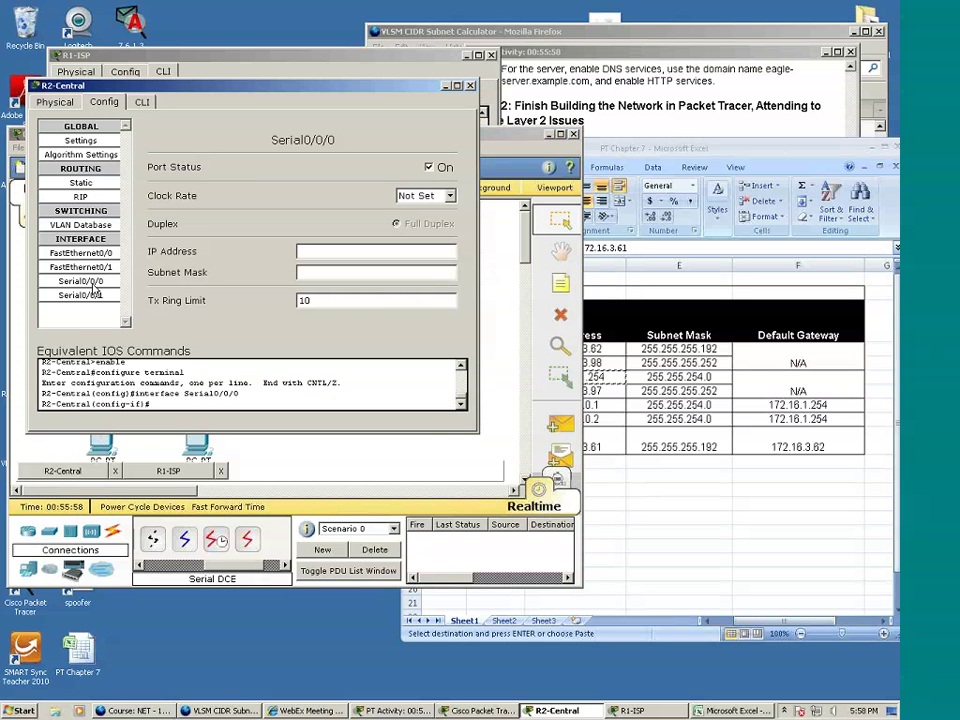
click(709, 492)
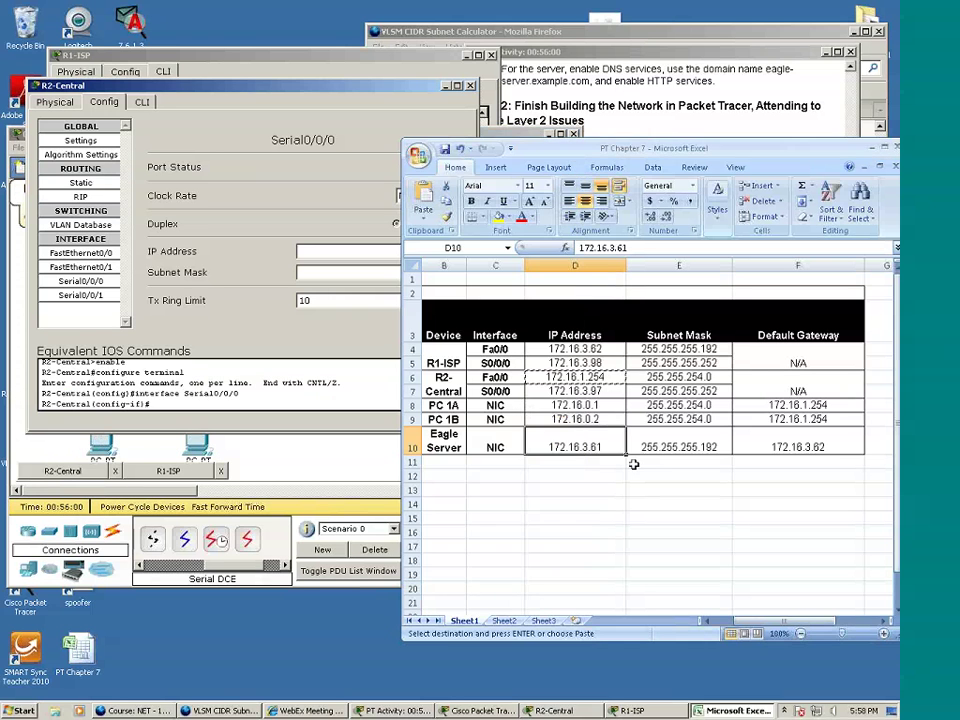
click(553, 393)
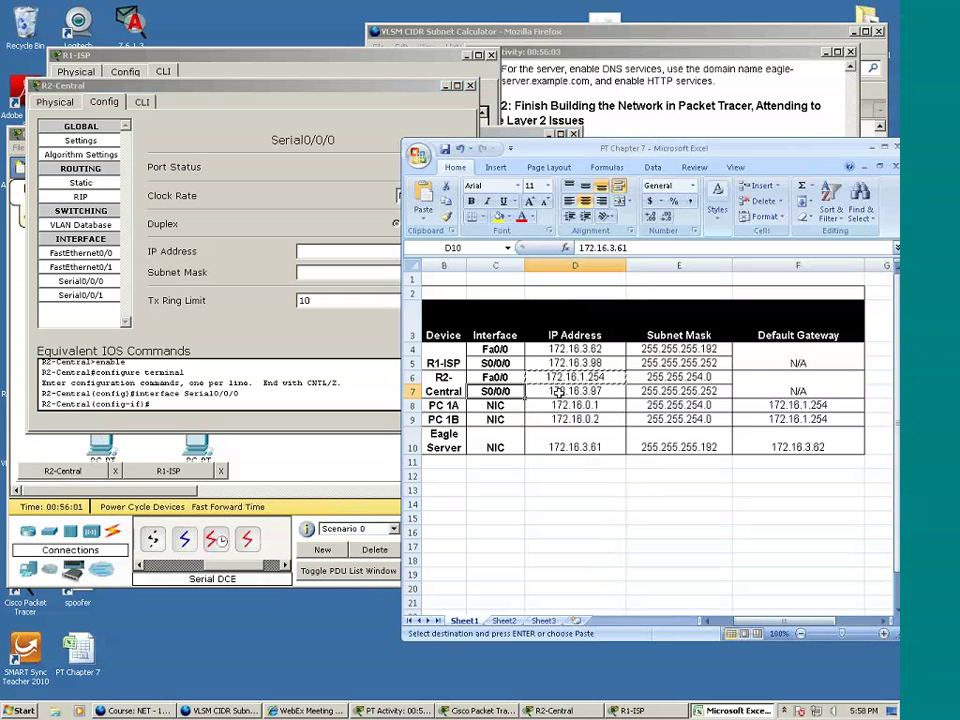
click(356, 251)
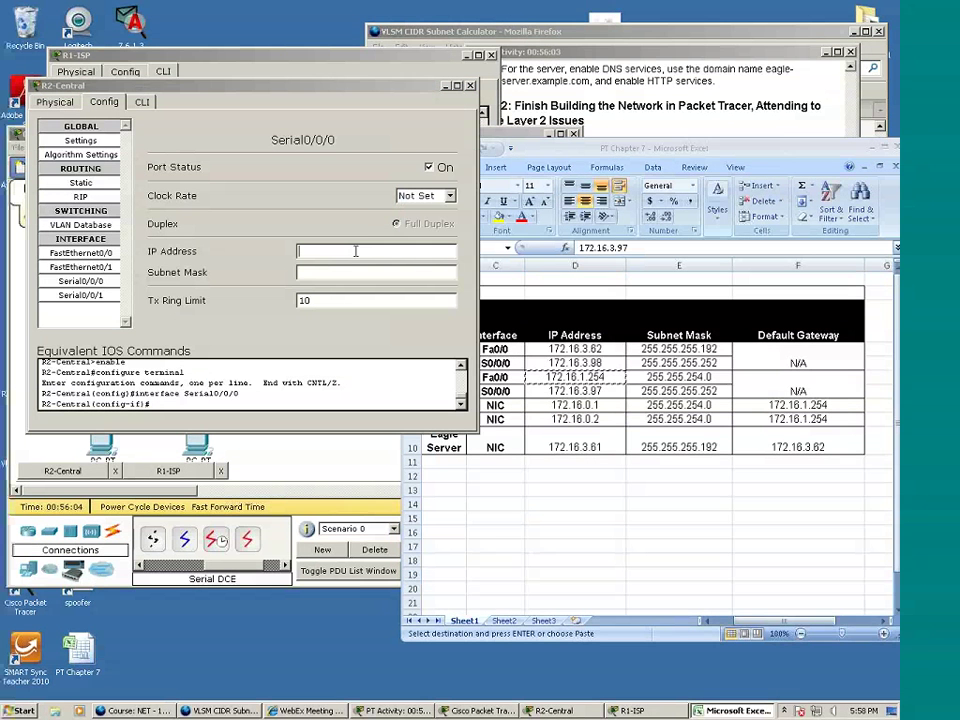
text(172.)
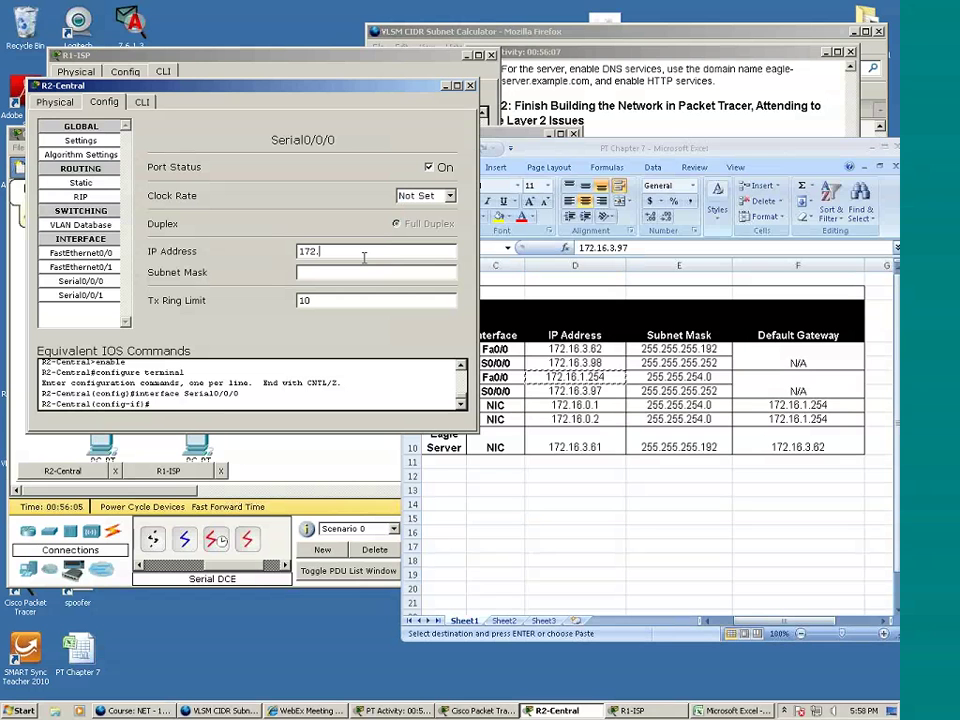
text(16.3.97)
Step: Correct the Serial0/0/0 subnet mask from 255.255.0.0 to 255.255.255.252
click(318, 272)
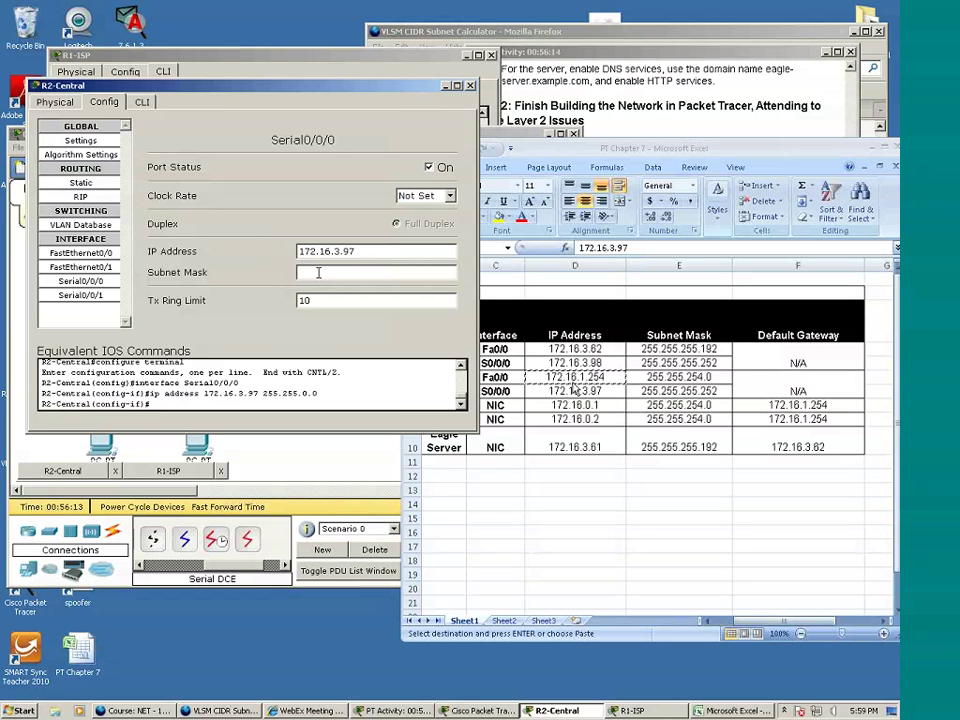
text(255.255.0.0)
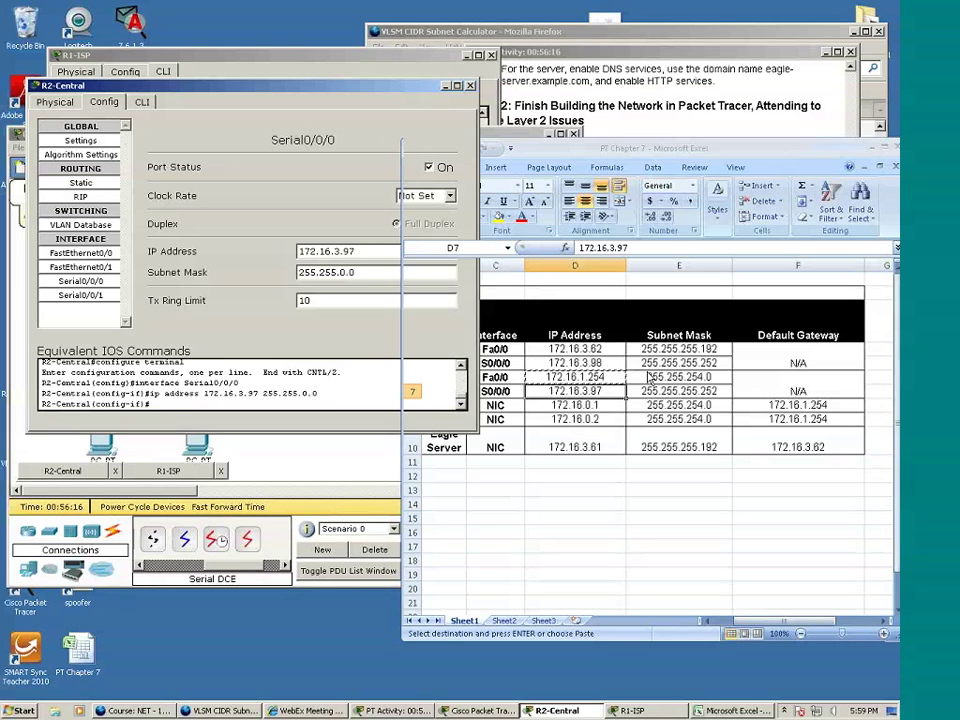
key(alt+Tab)
click(700, 392)
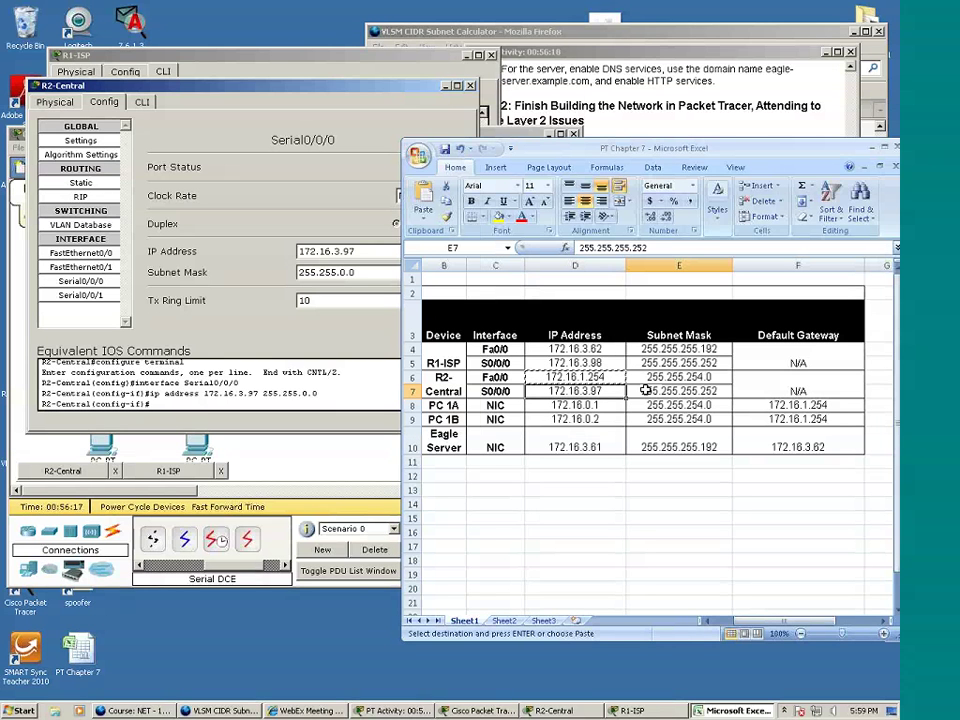
click(256, 201)
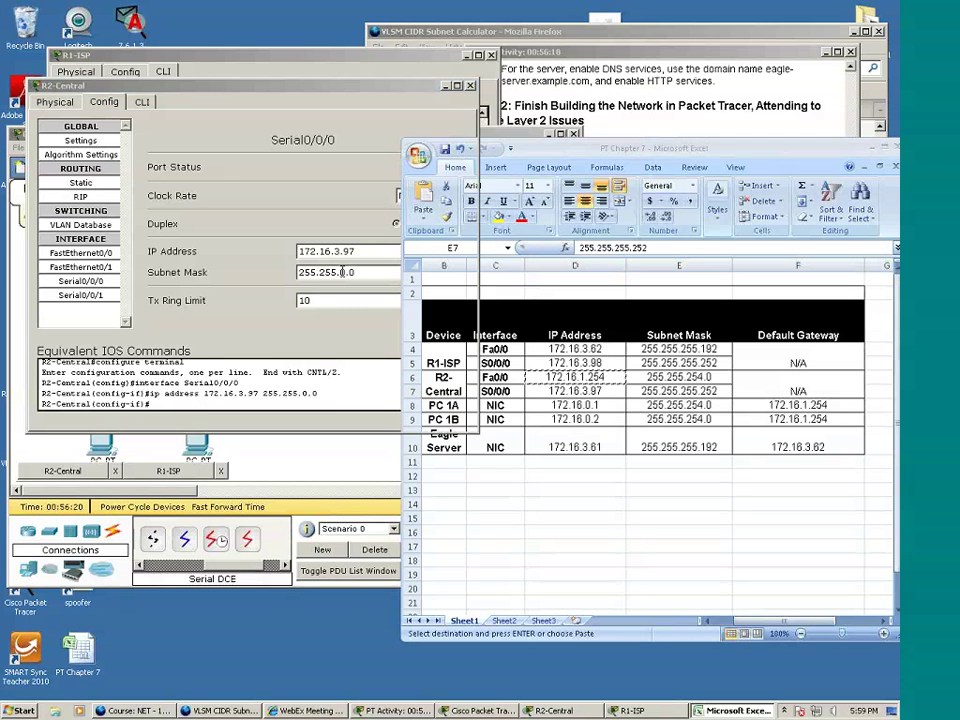
drag(338, 272, 379, 272)
text(255)
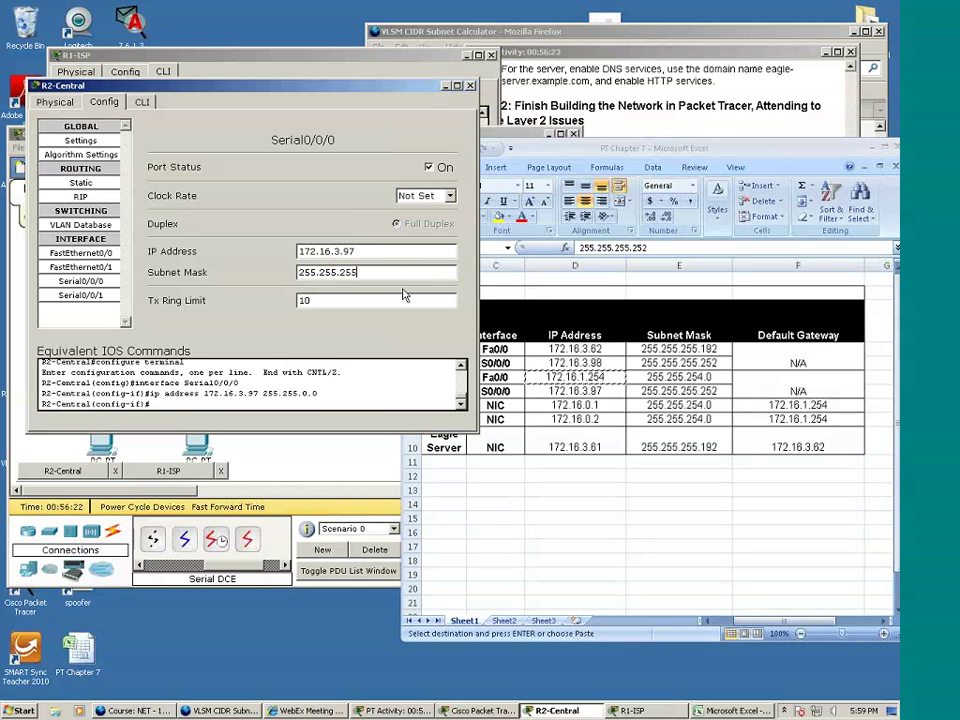
text(.252)
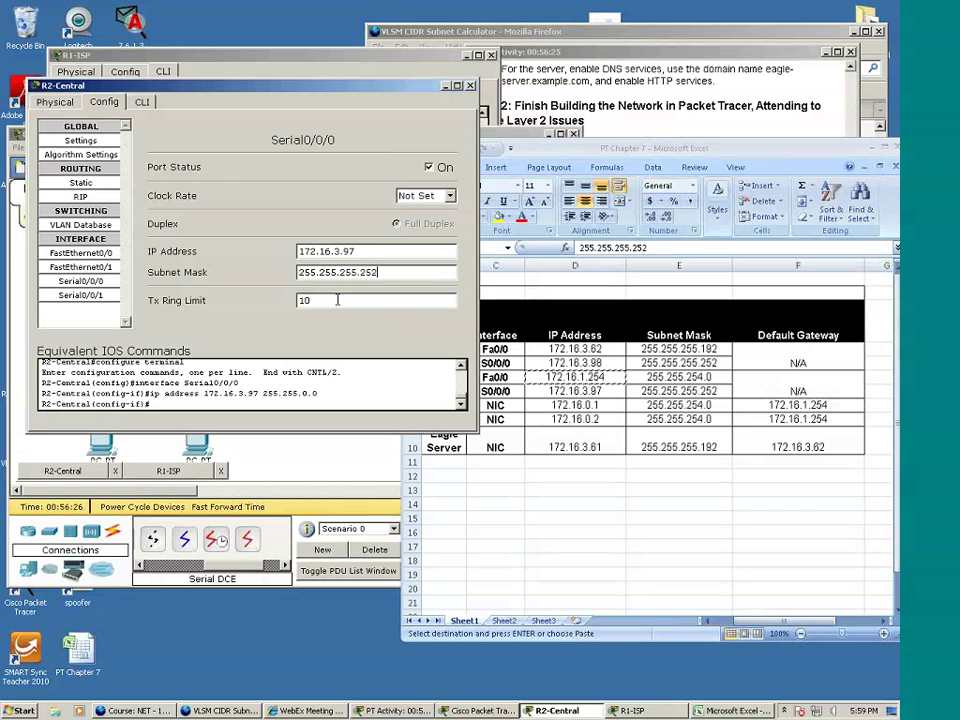
Step: Close R2-Central and repeat R1-ISP's ping to 172.16.3.97, which now succeeds 5/5
click(469, 87)
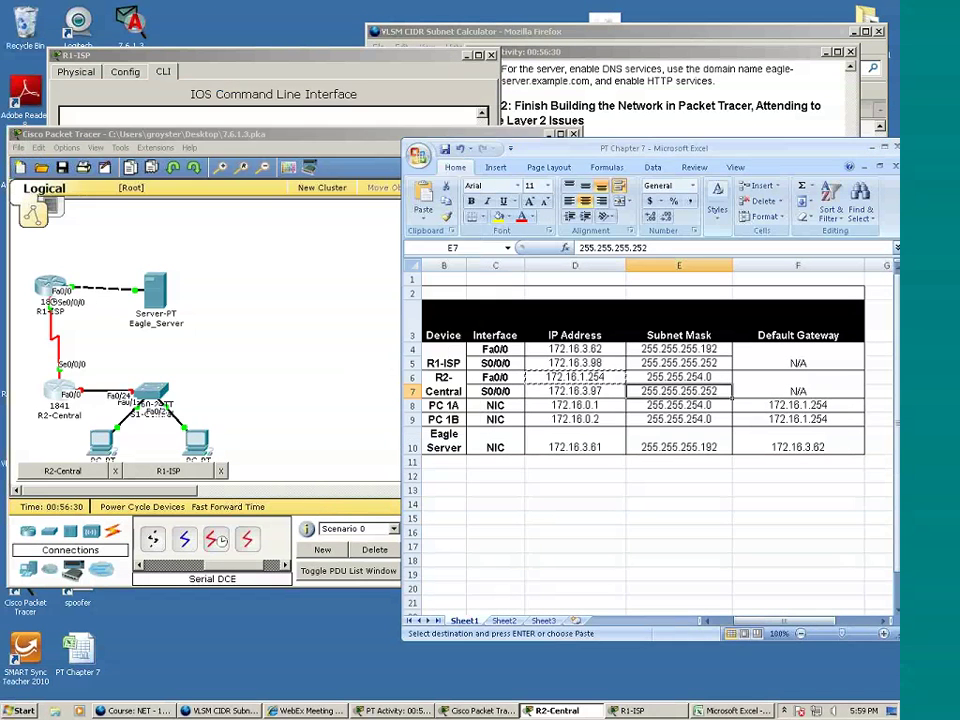
click(50, 288)
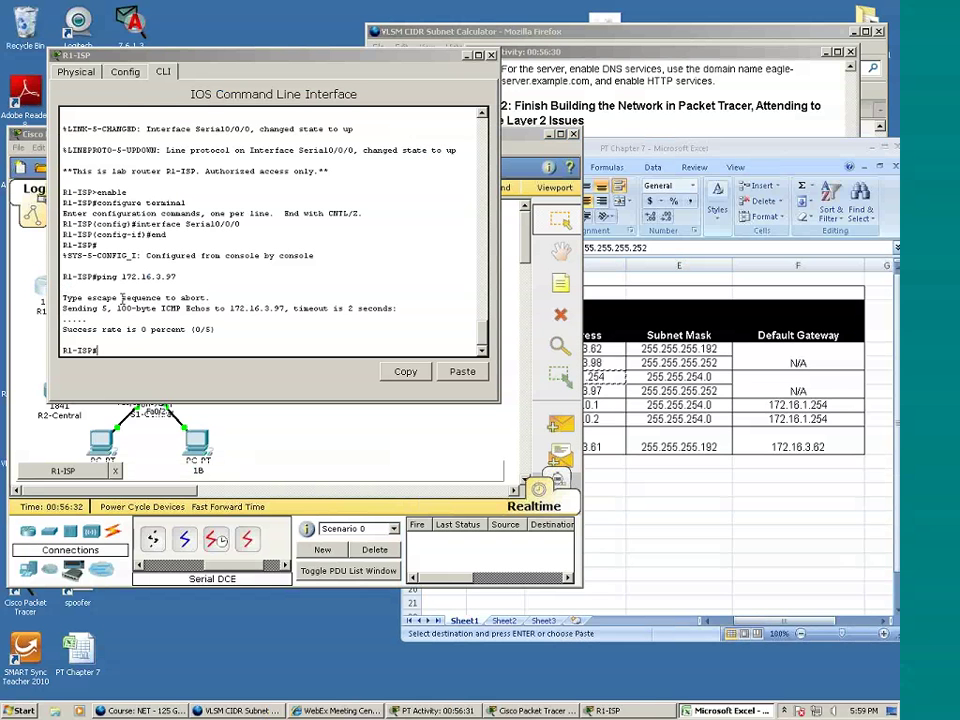
click(138, 347)
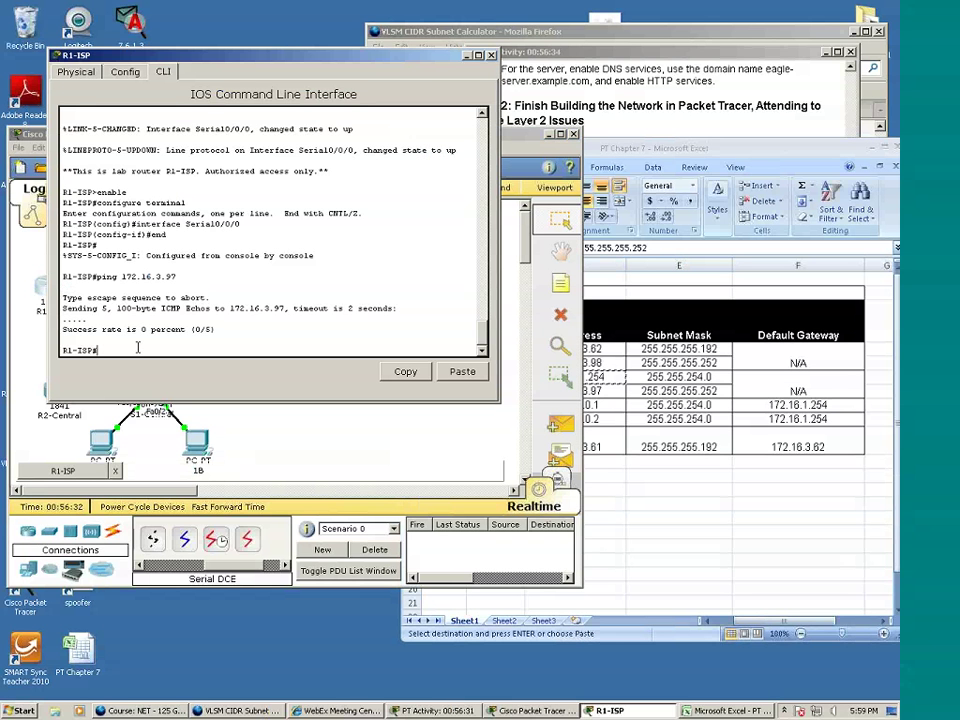
key(Up)
key(Return)
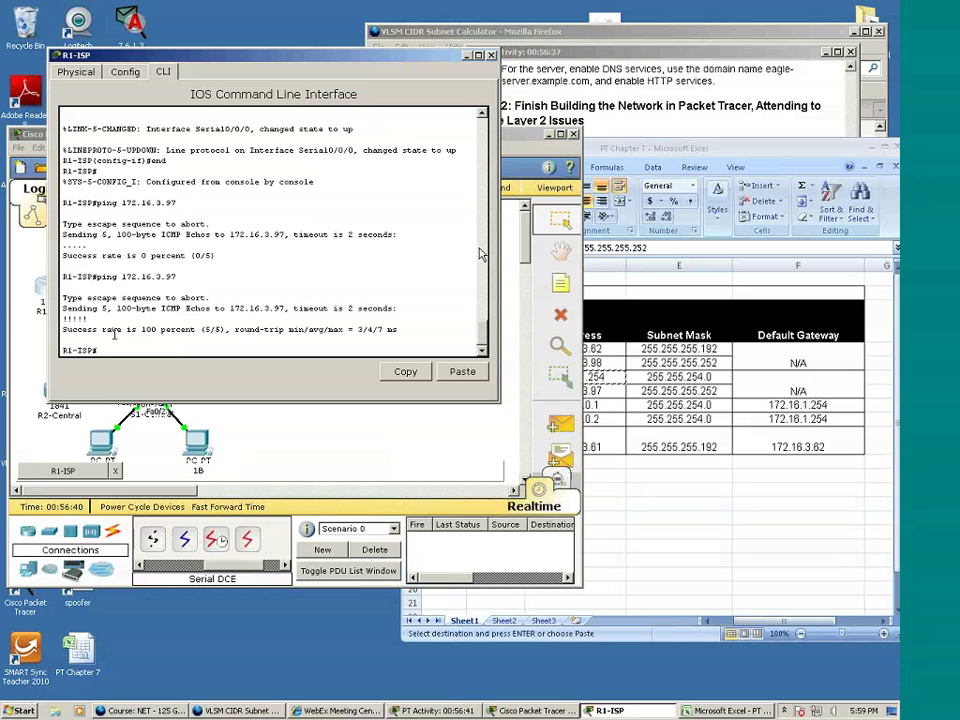
click(610, 710)
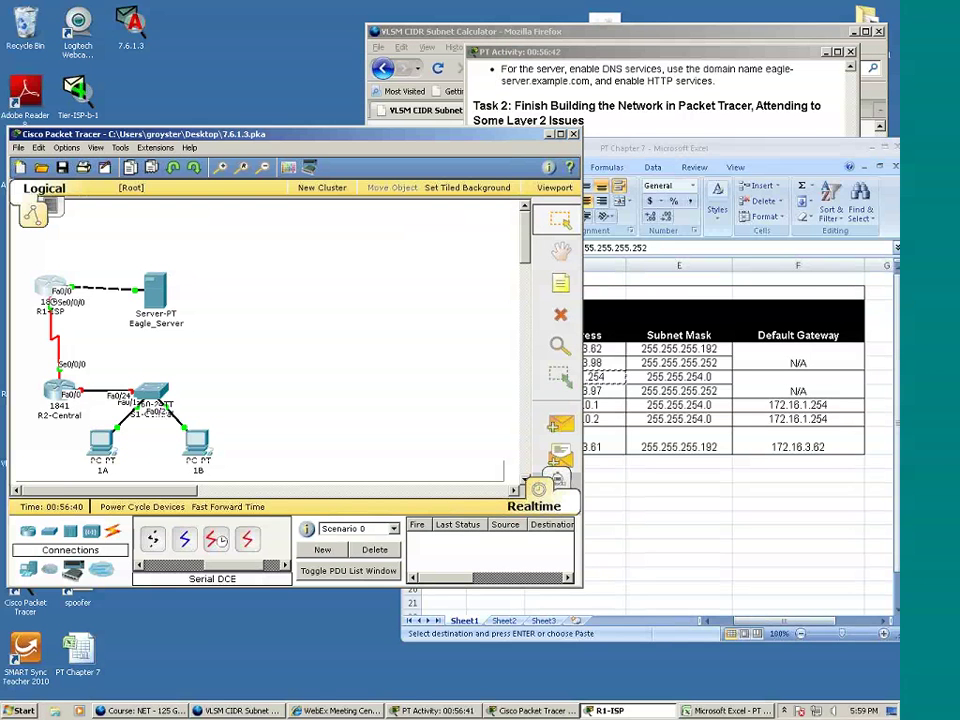
Step: Bring the instructions forward and scroll to Task 4 testing and the Reflection question
click(438, 710)
scroll(730, 300, down, 10)
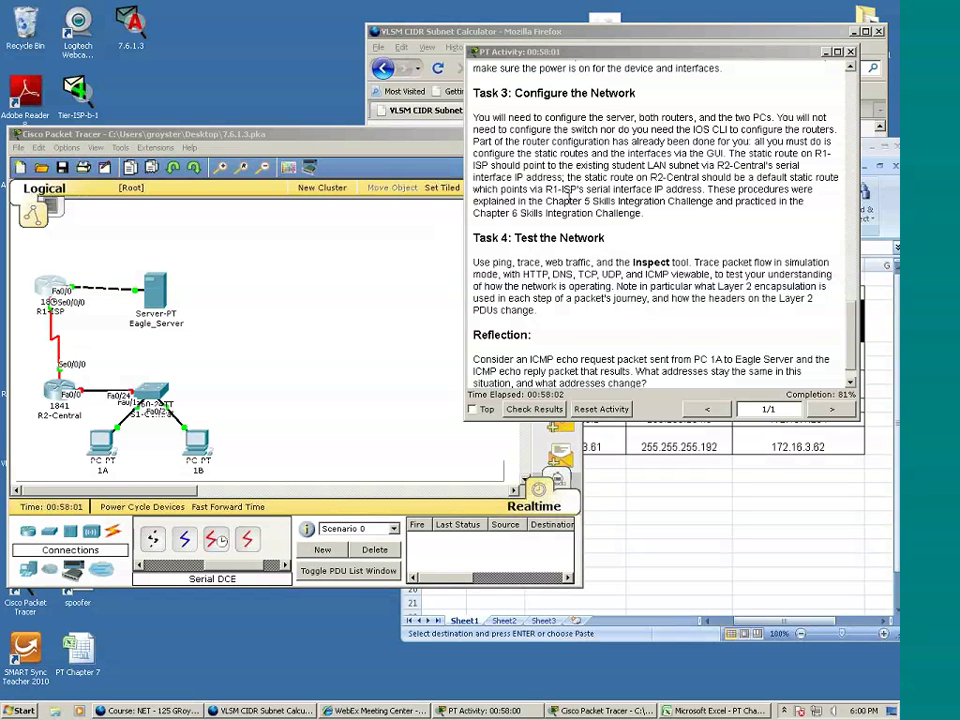
scroll(587, 322, down, 1)
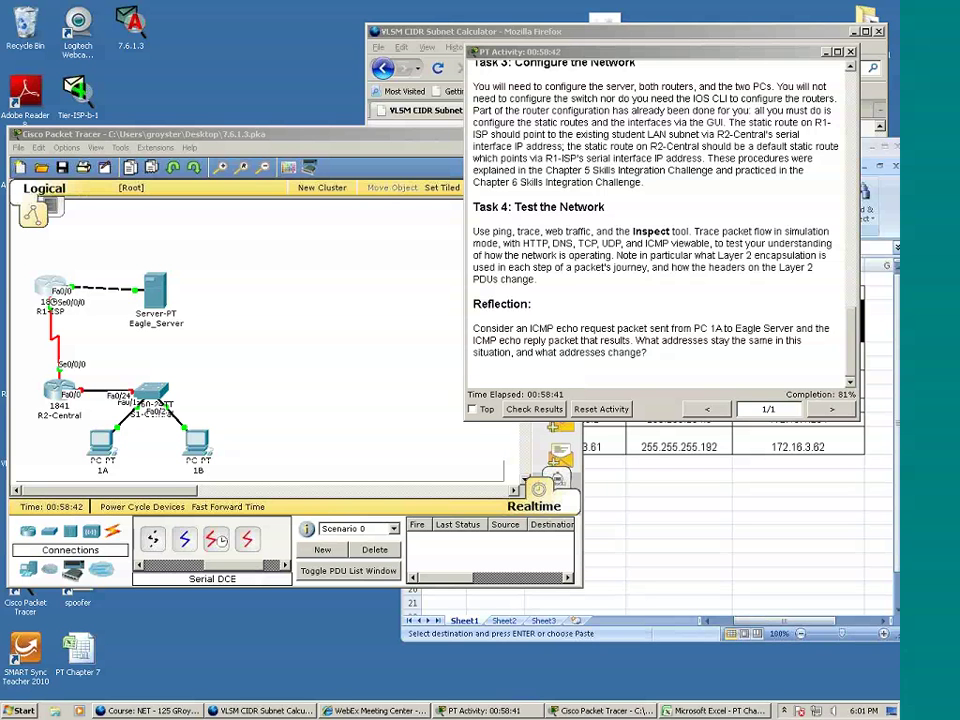
Step: Switch the workspace to Simulation mode and inspect the event list's protocol filters
click(322, 371)
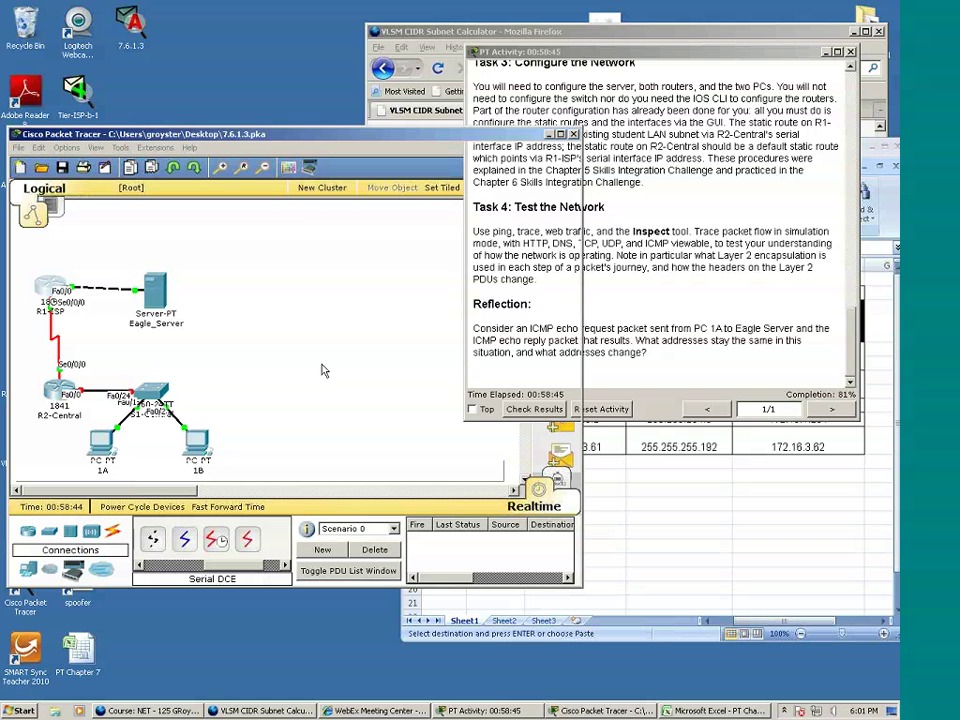
click(561, 481)
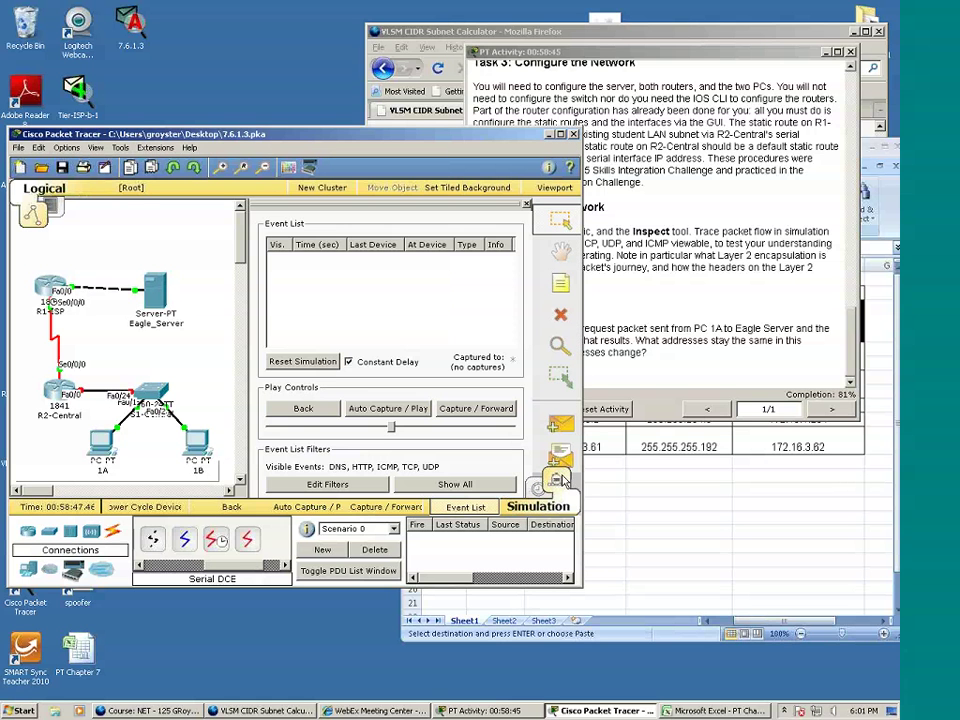
click(339, 490)
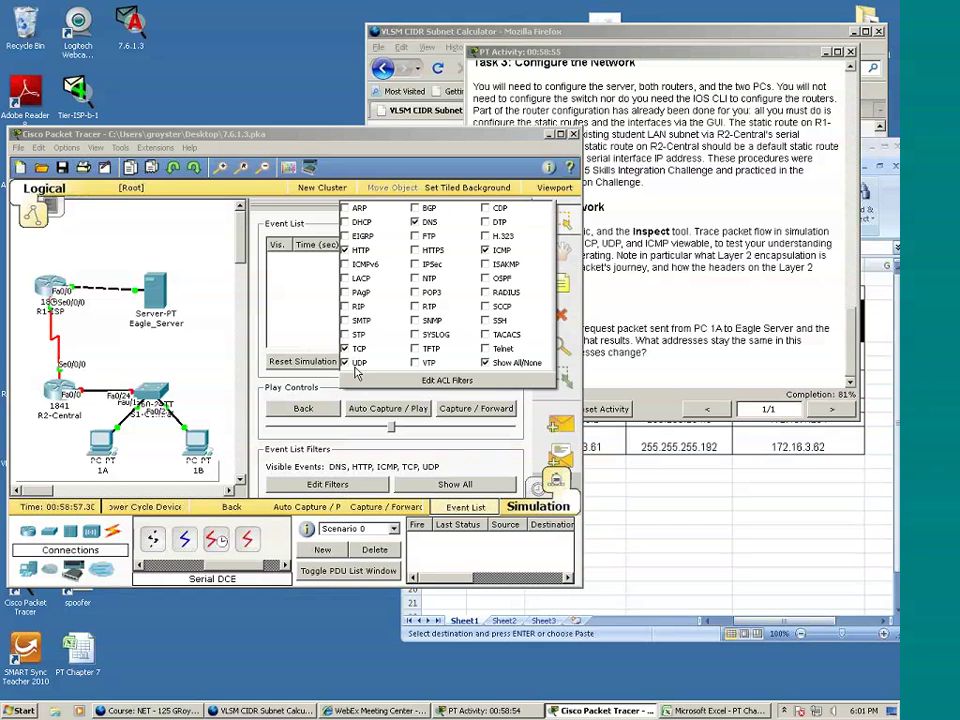
click(596, 262)
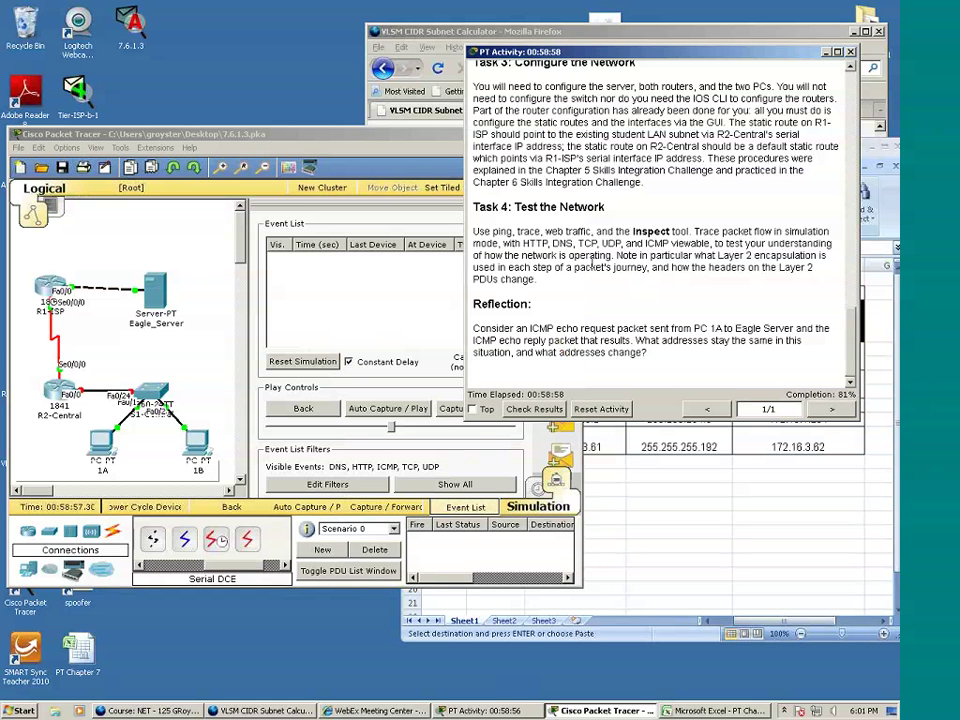
Step: Move the instructions window aside and recheck the filters show DNS, HTTP, ICMP, TCP and UDP
click(323, 485)
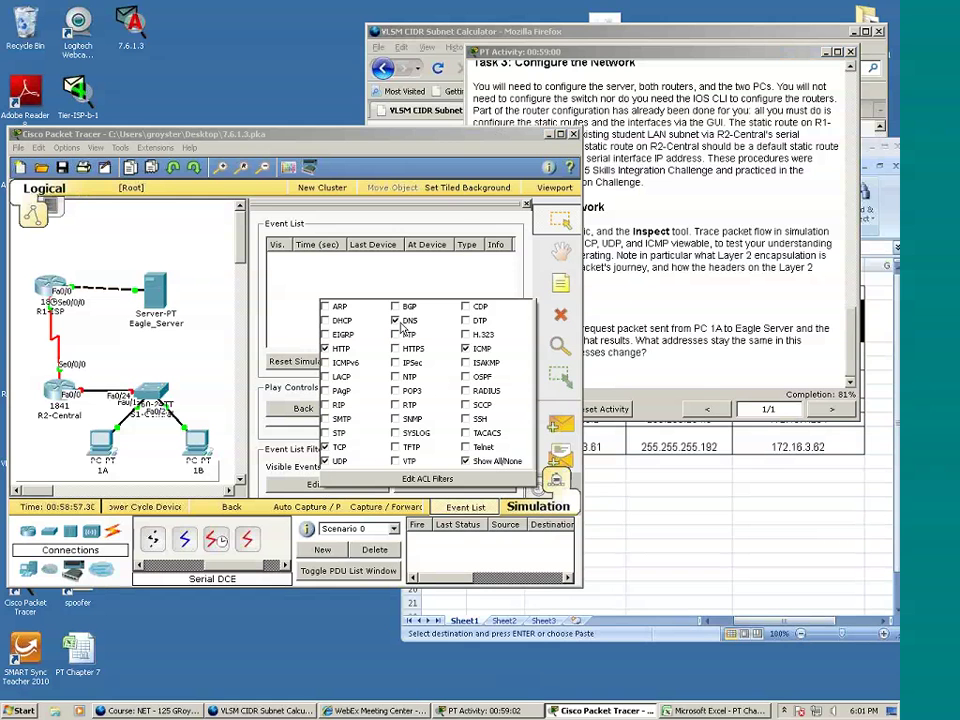
click(597, 66)
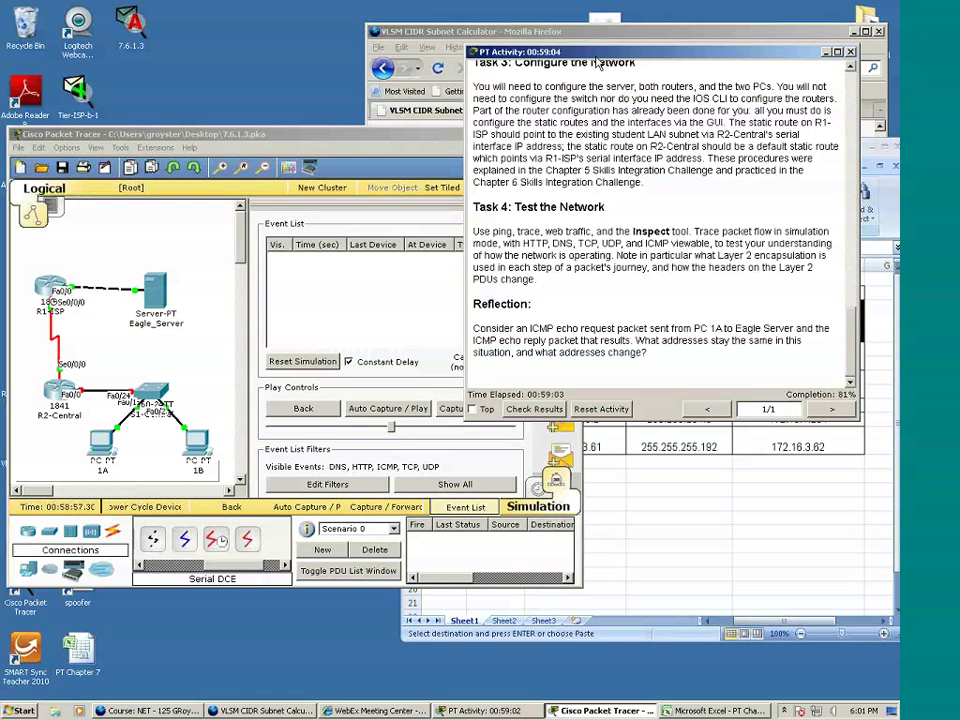
drag(595, 55, 663, 176)
click(247, 363)
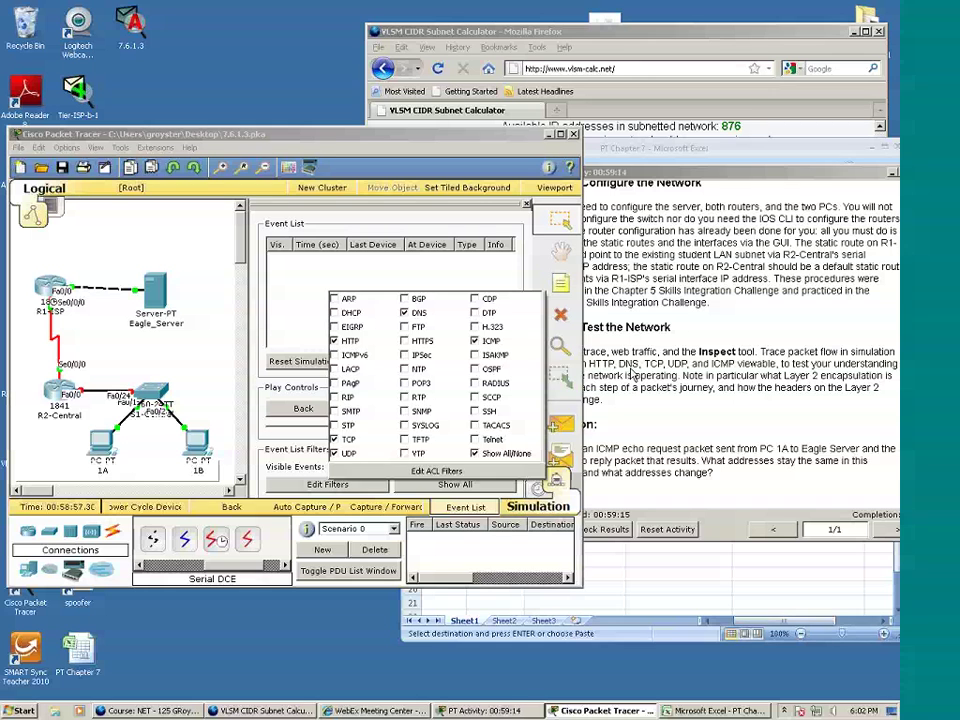
click(632, 375)
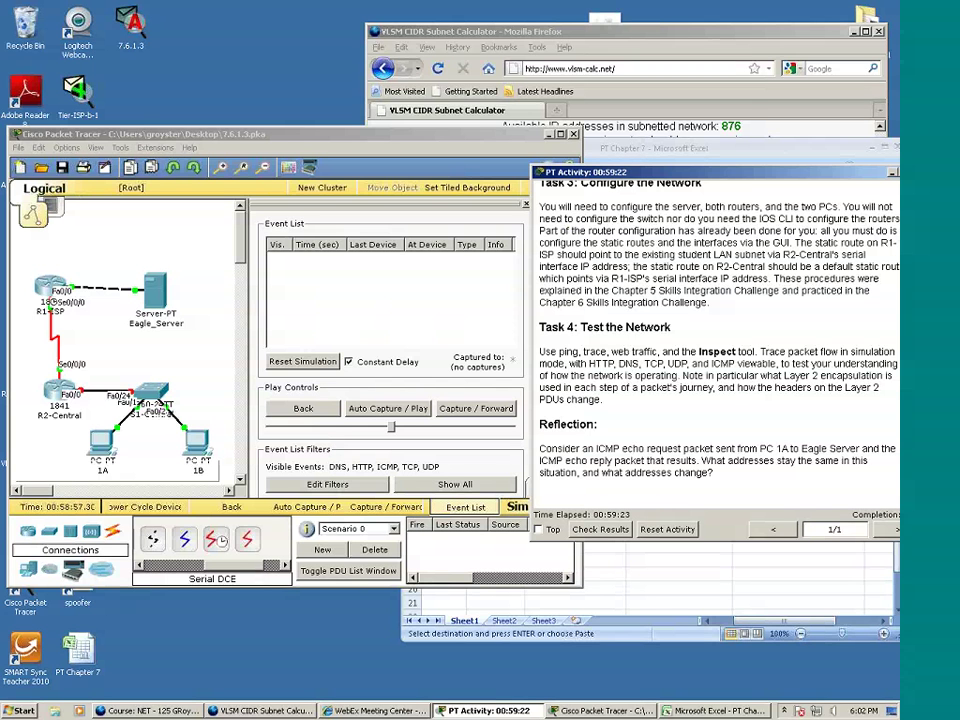
Step: Inspect Eagle_Server's ARP table, which holds only 172.16.3.62
click(241, 257)
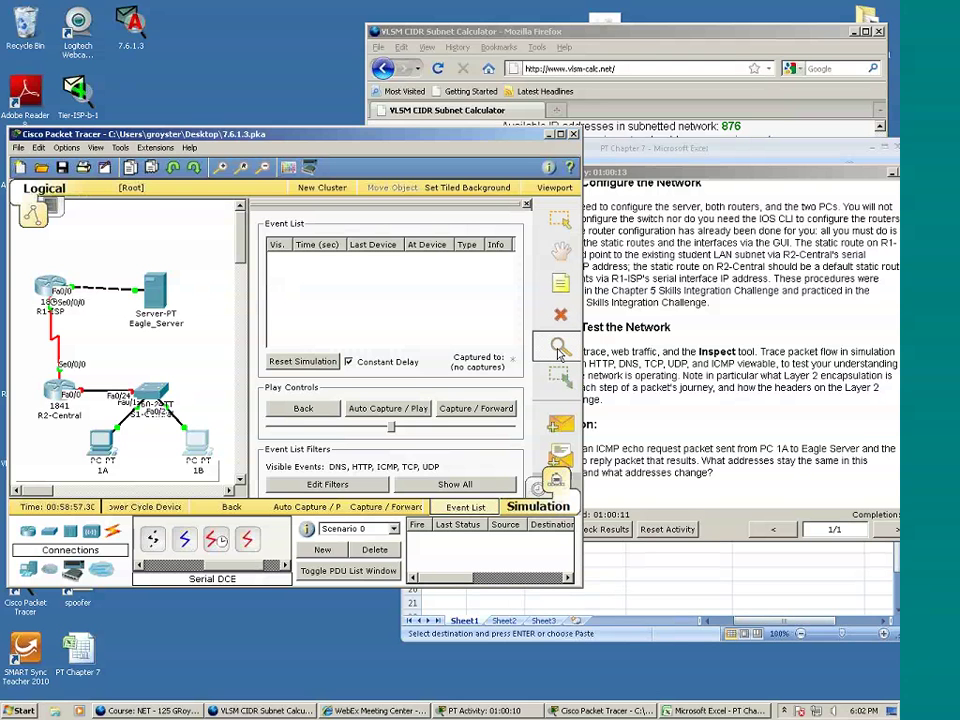
click(560, 352)
click(560, 352)
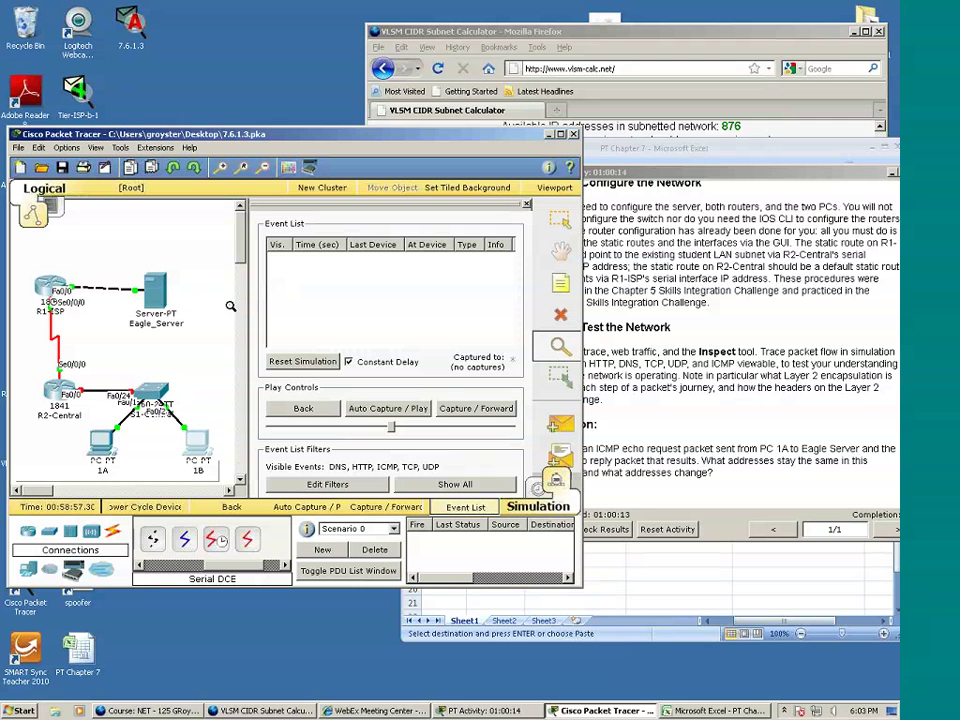
mouse_move(154, 297)
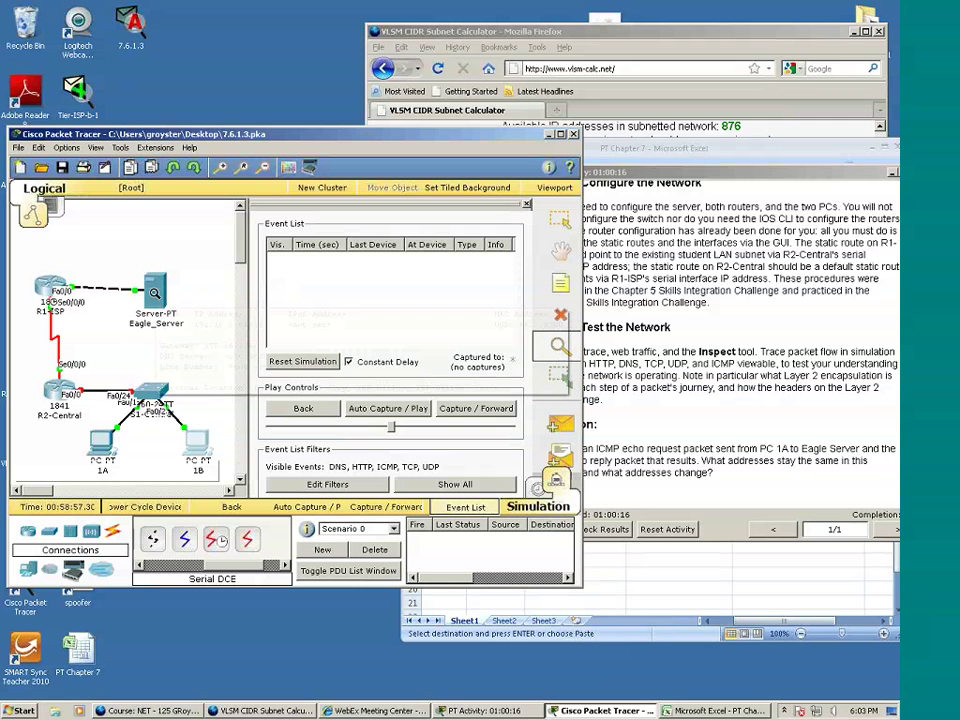
click(154, 292)
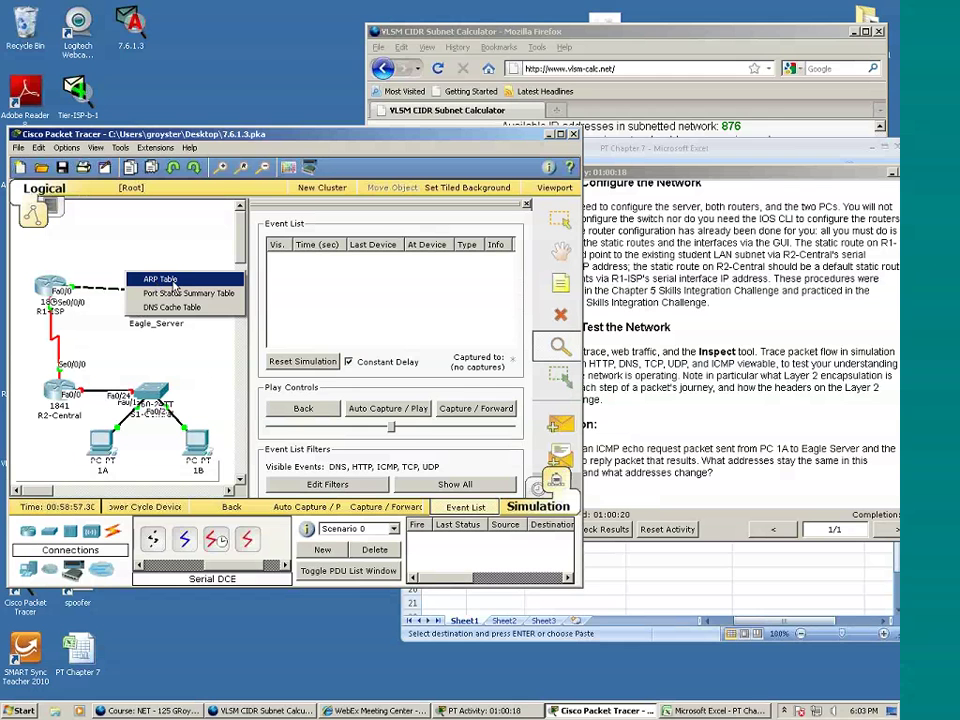
click(170, 280)
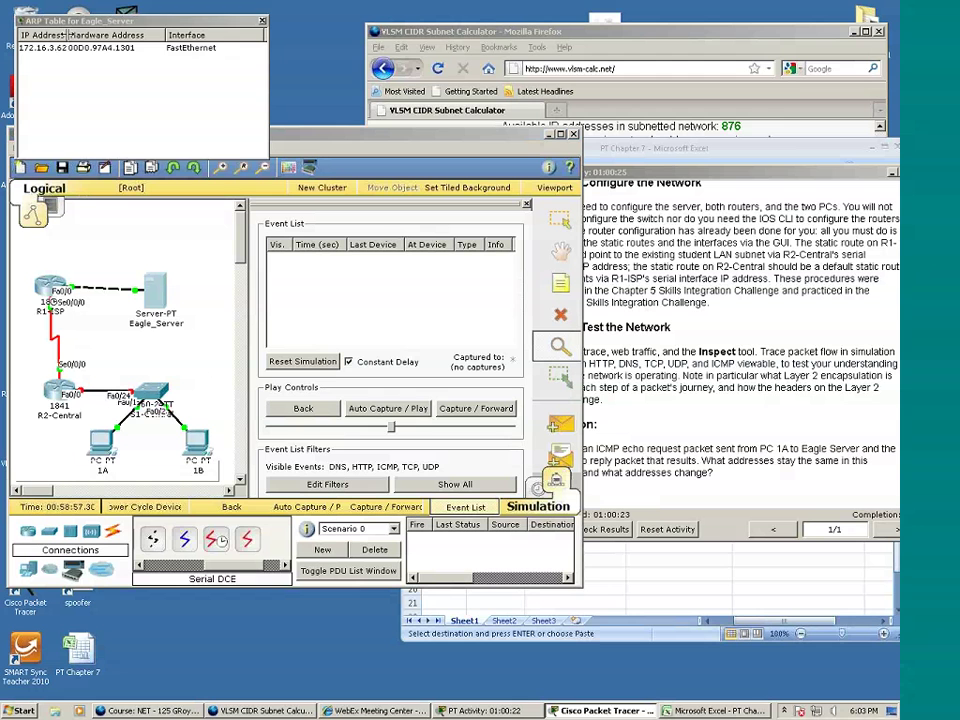
double_click(66, 35)
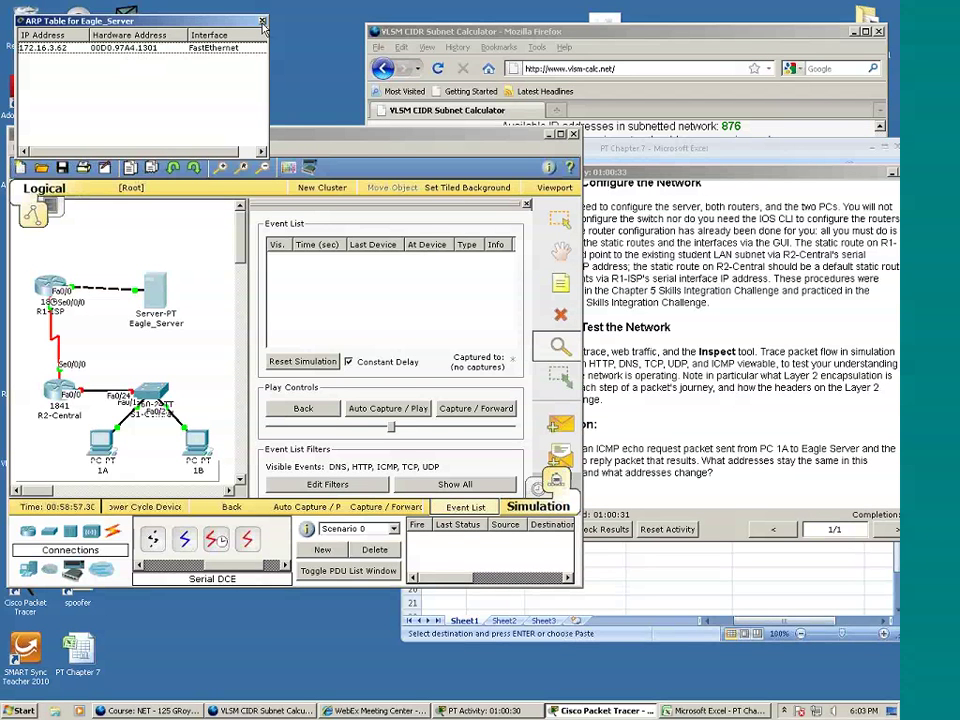
Step: View Eagle_Server's port status summary, then close its ARP table
click(157, 288)
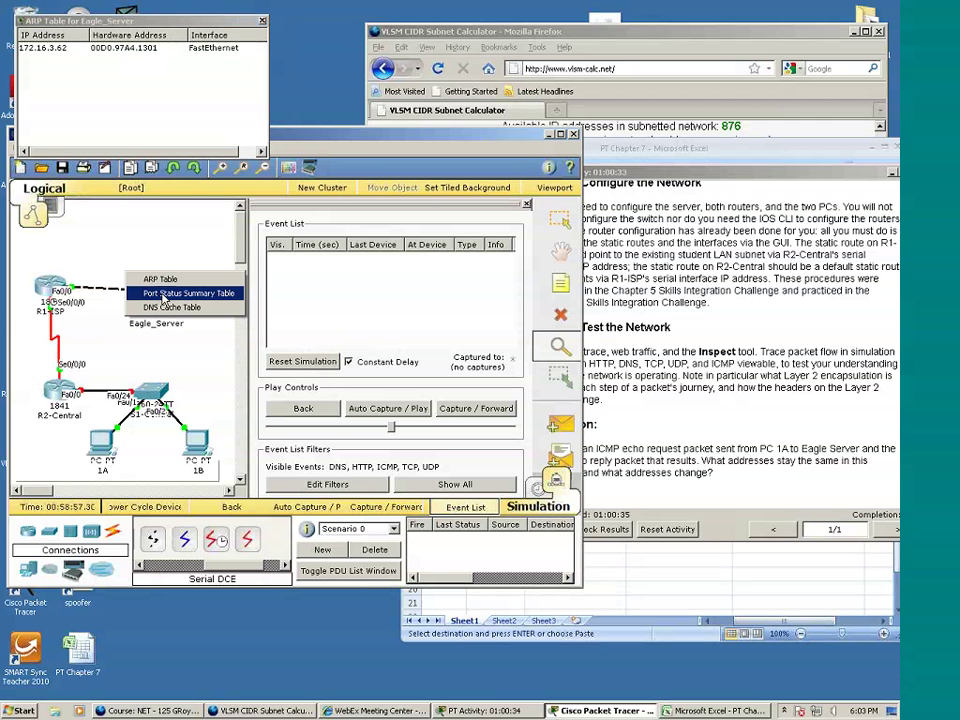
click(172, 295)
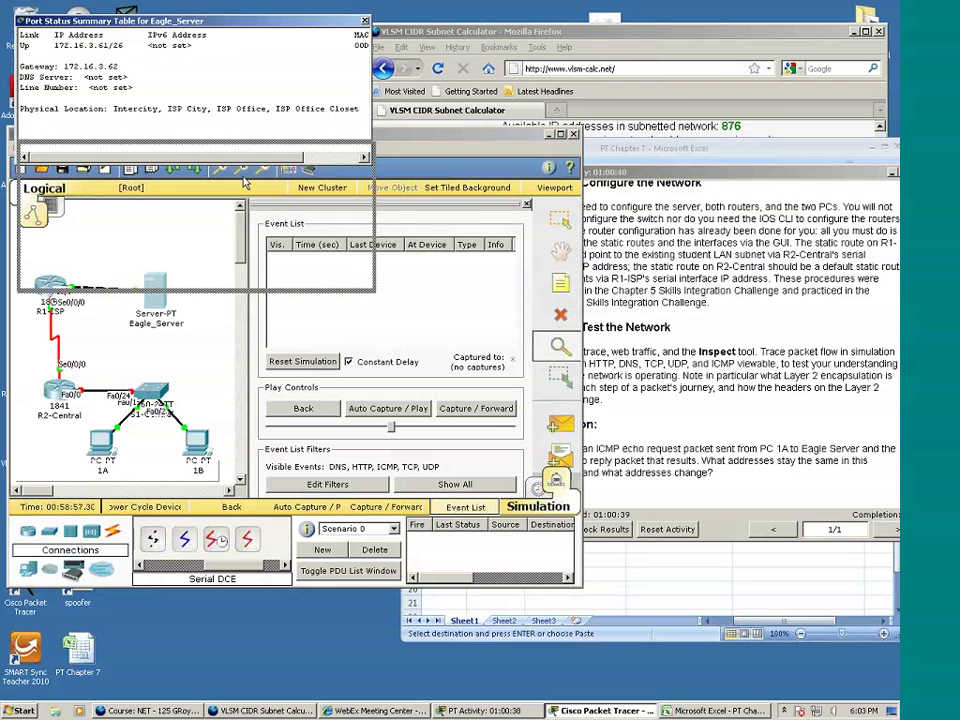
drag(43, 28, 73, 184)
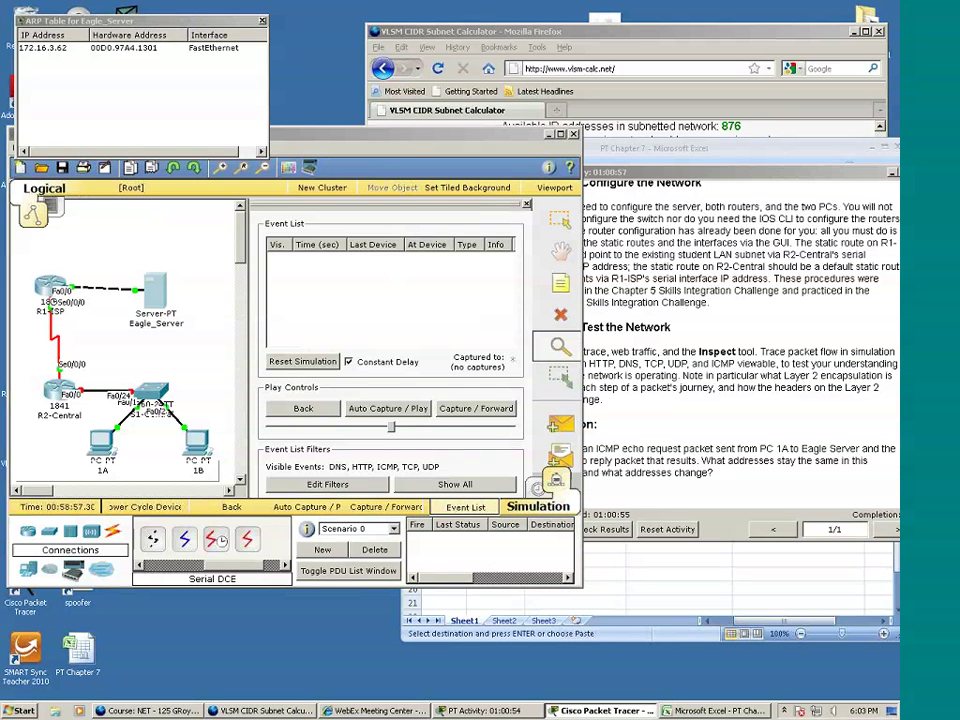
click(262, 20)
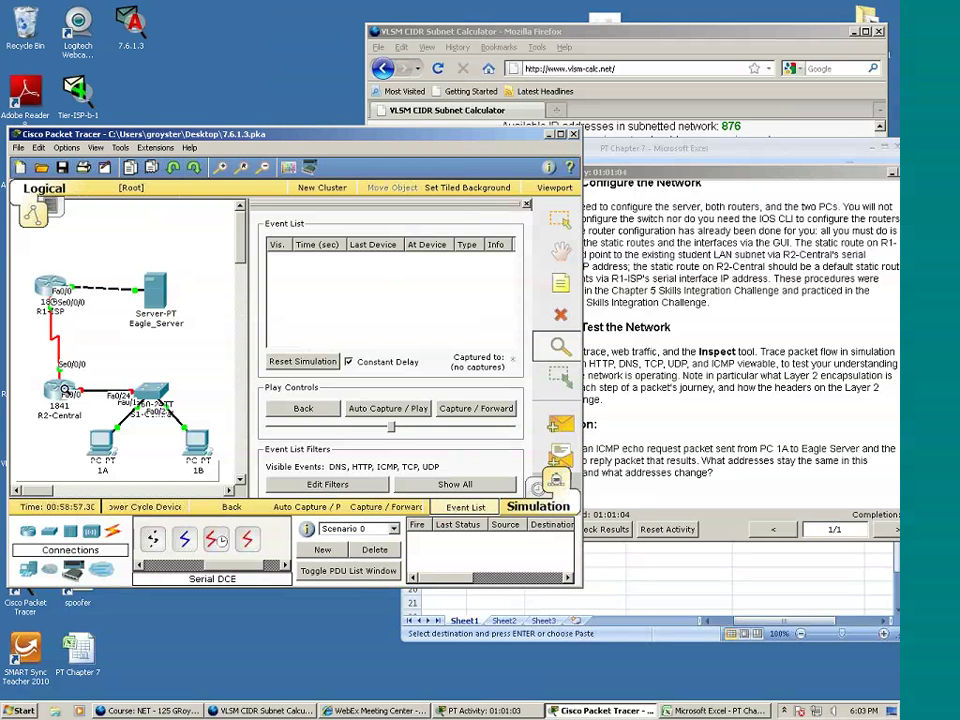
Step: Review R2-Central's routing table: 172.16.3.96/30 connected, 172.16.3.0/26 via 172.16.3.98
click(64, 389)
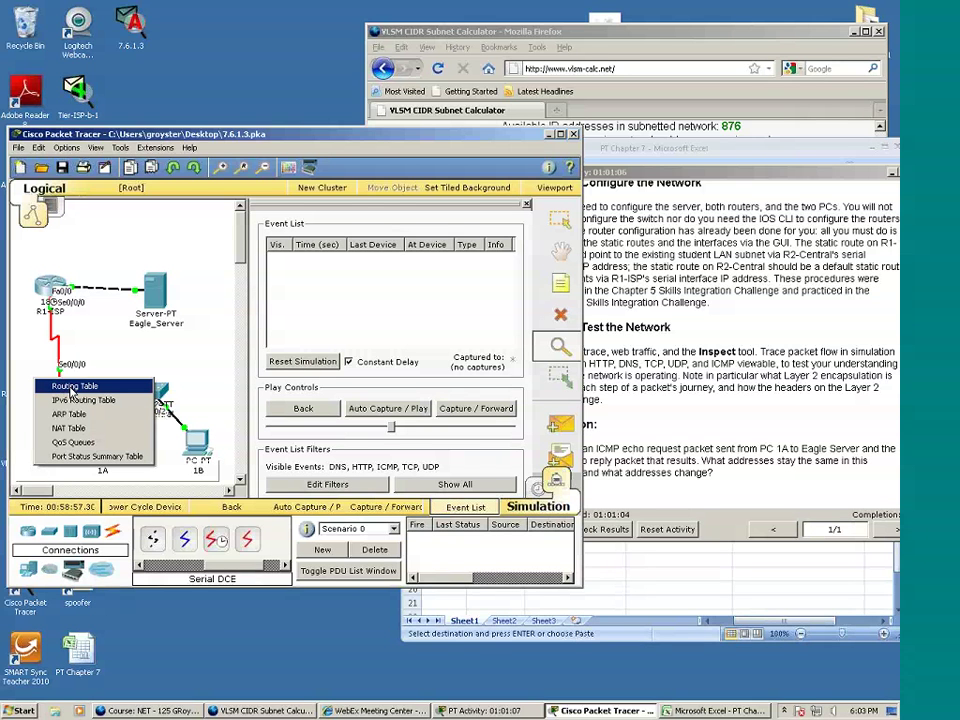
click(72, 387)
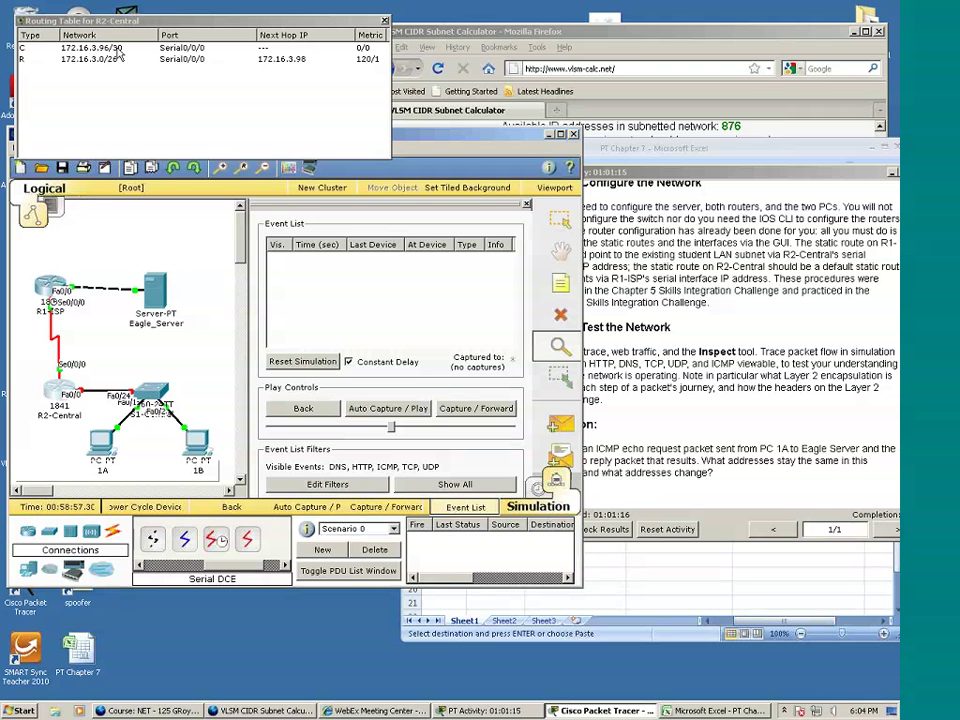
mouse_move(86, 346)
Step: Close the routing table, then check R2-Central's ARP table, find it empty, and close it
click(385, 22)
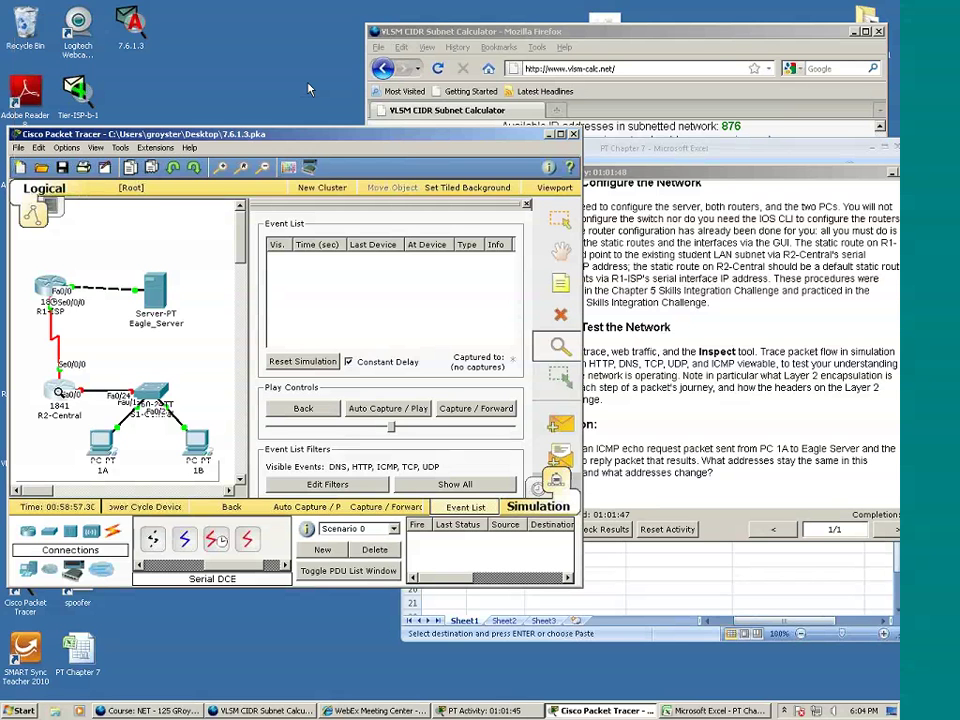
click(50, 385)
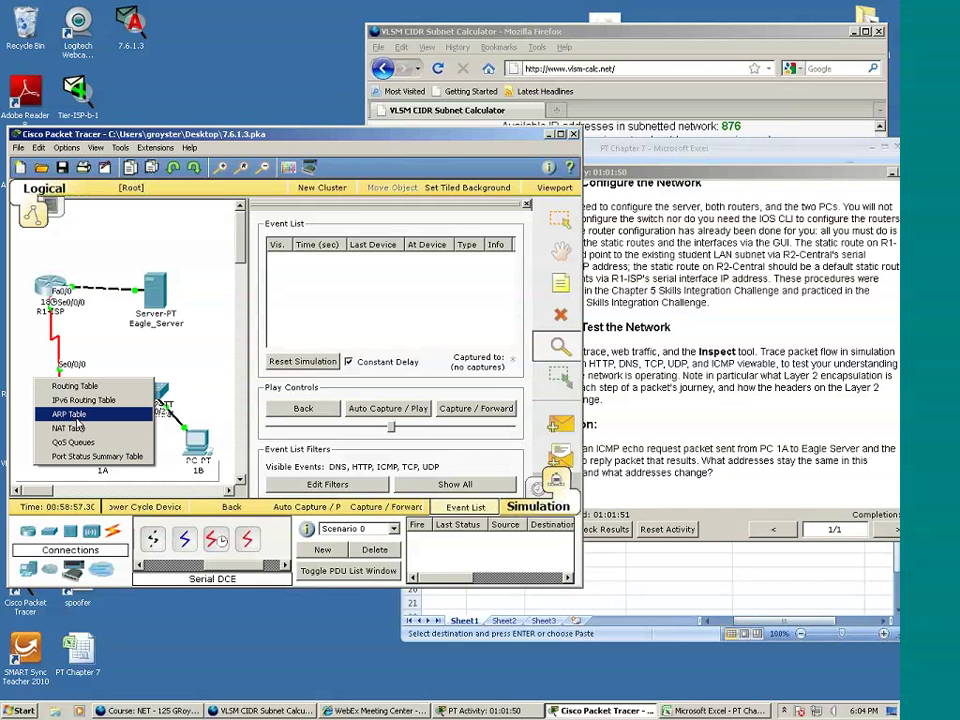
click(72, 415)
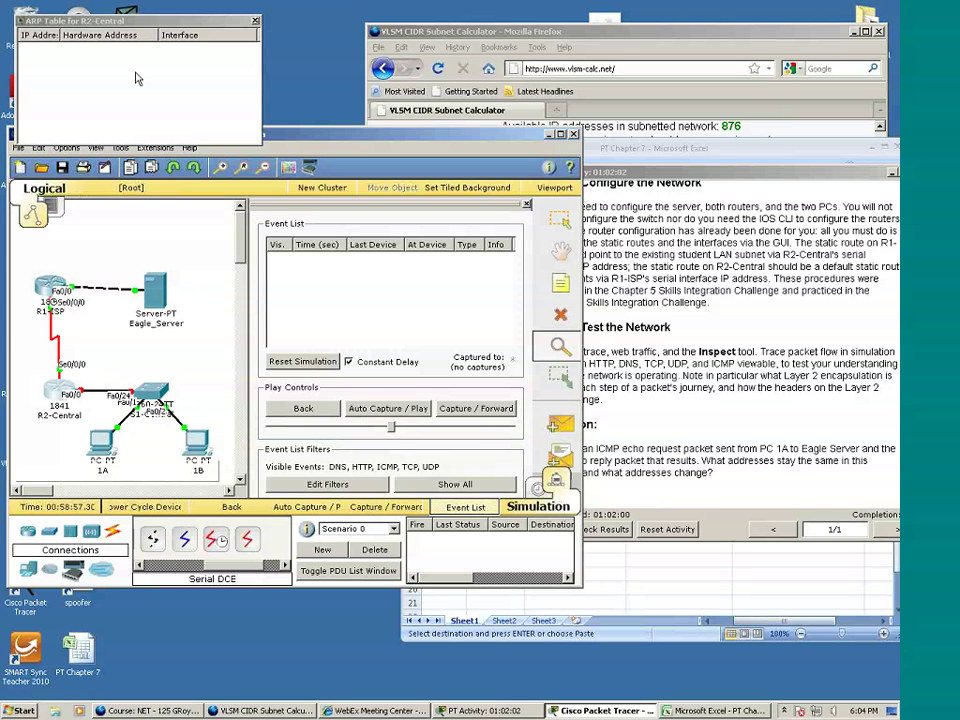
drag(64, 40, 106, 40)
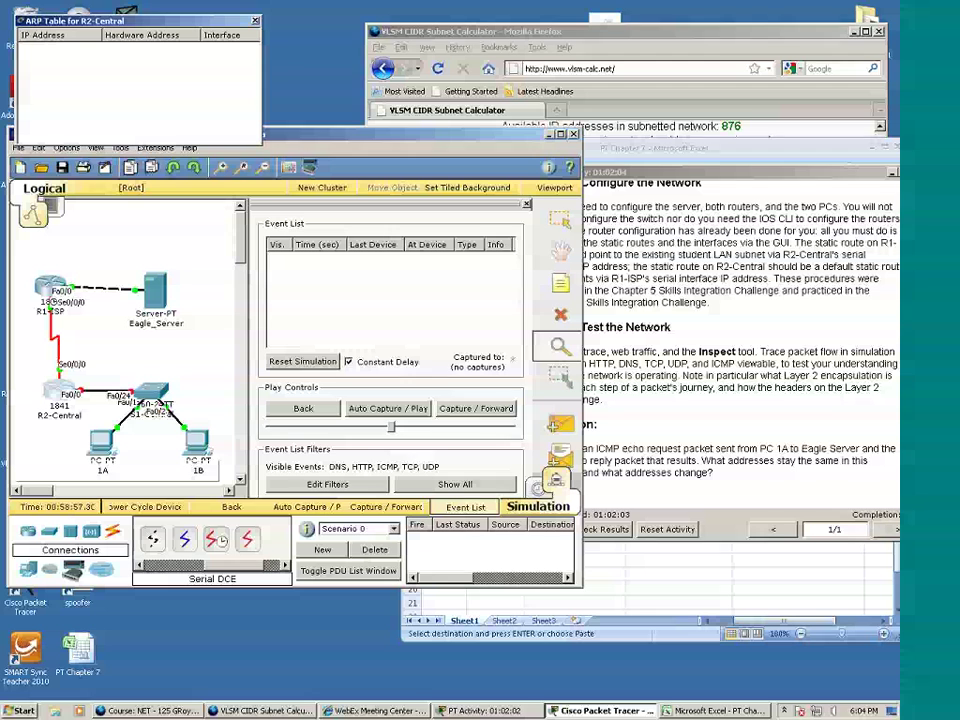
click(255, 21)
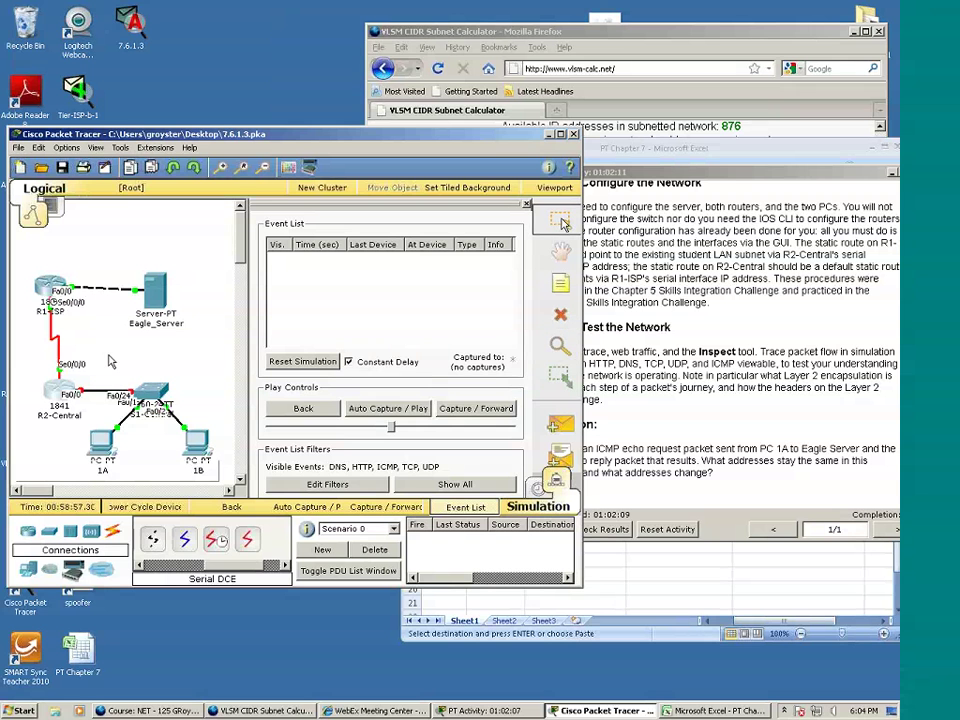
Step: Back in Select mode, switch R2-Central's FastEthernet0/0 port status to On
click(561, 221)
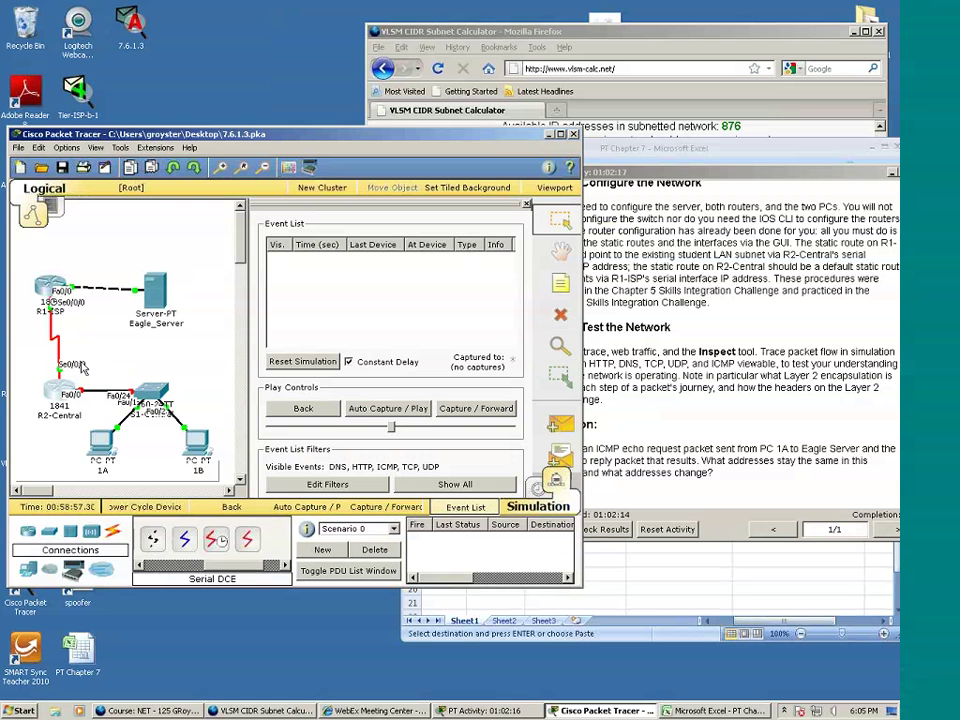
mouse_move(58, 398)
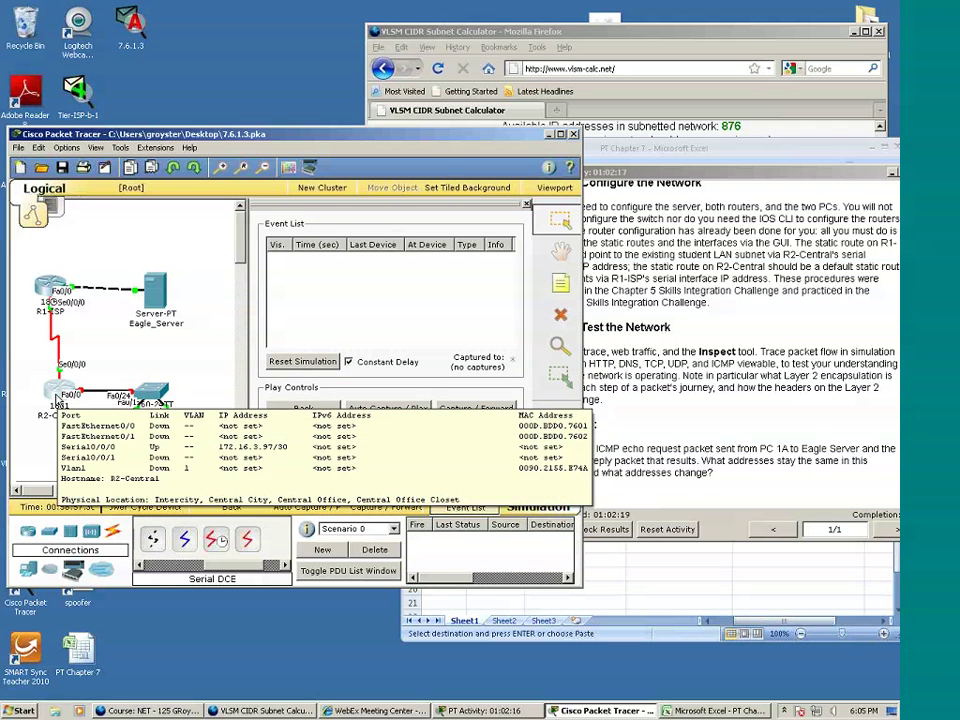
click(58, 395)
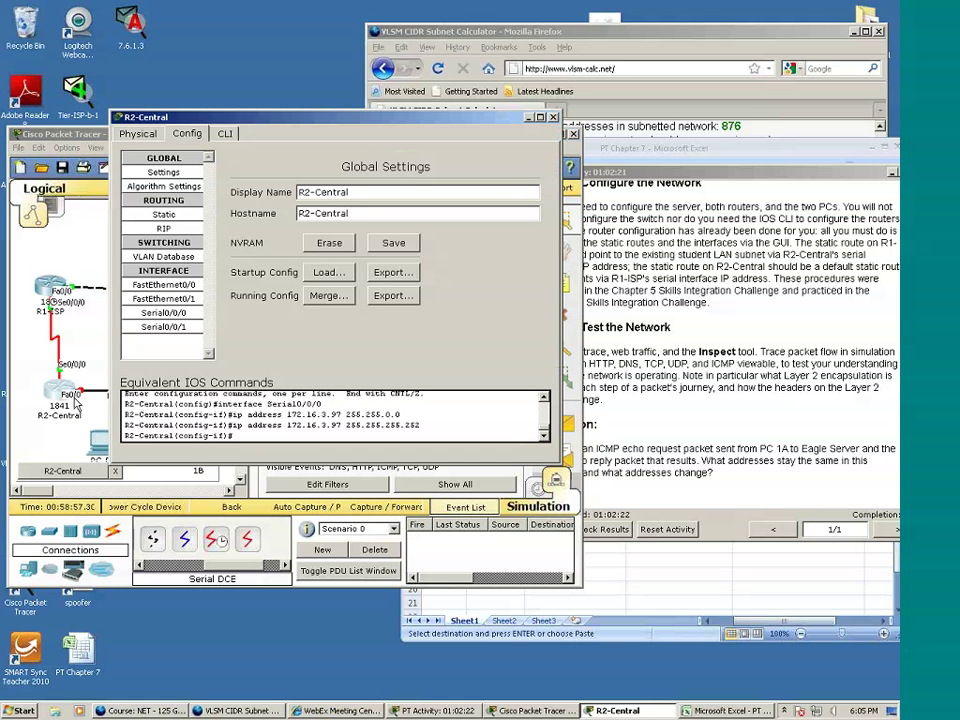
click(163, 285)
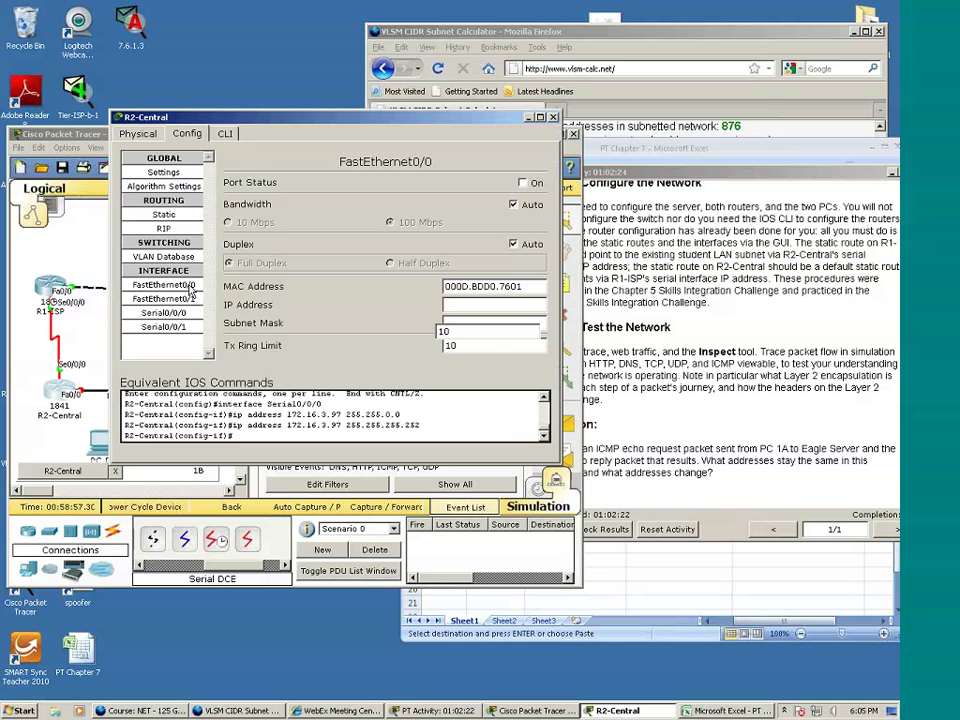
click(515, 187)
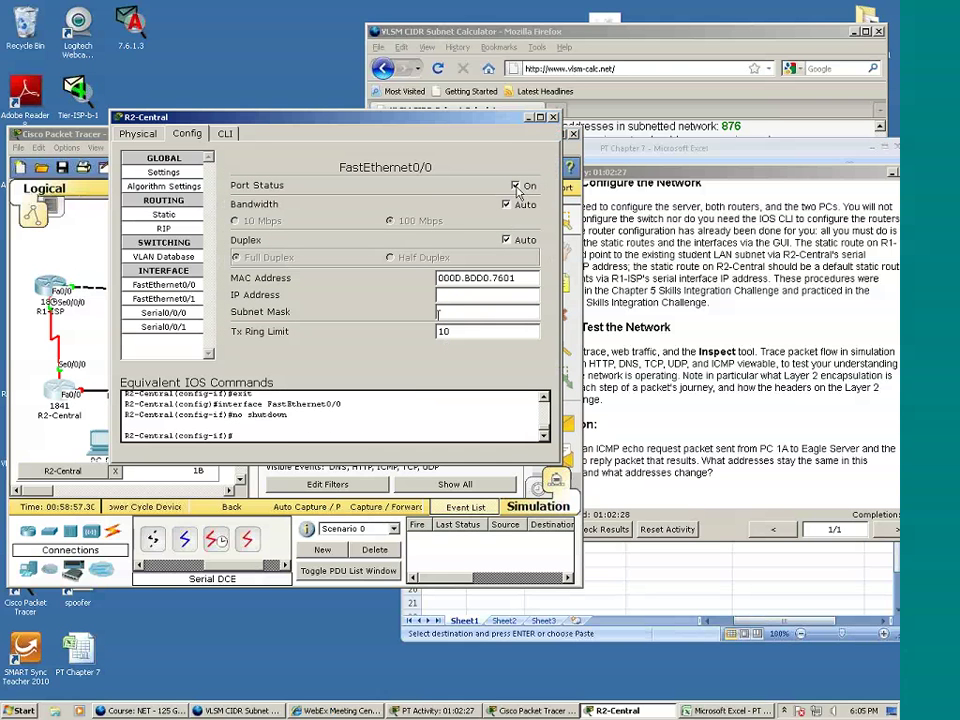
click(450, 297)
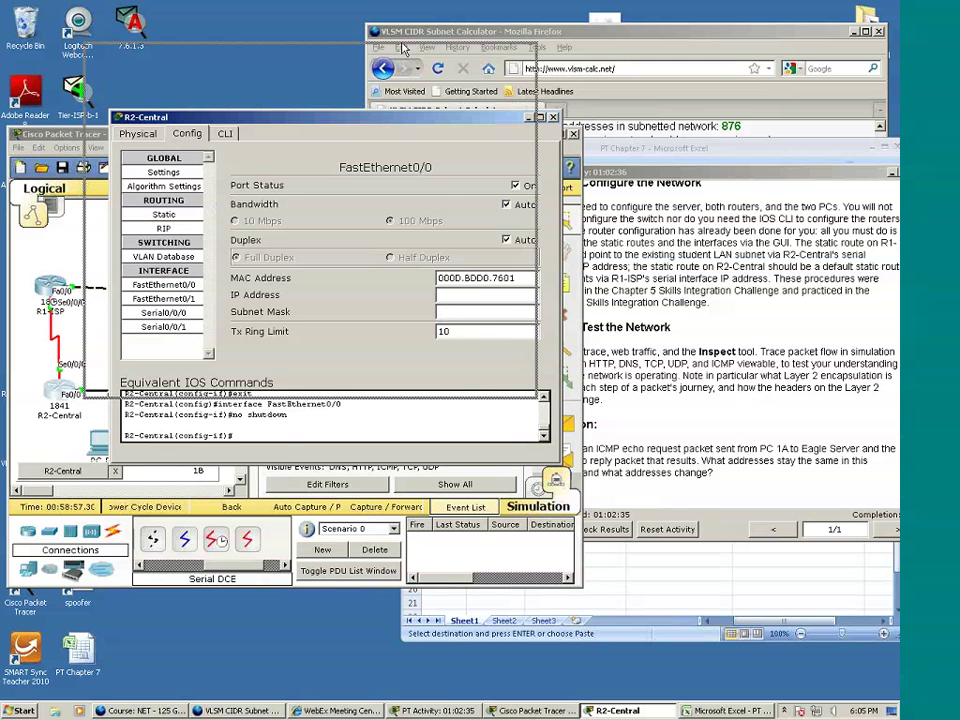
drag(410, 117, 412, 45)
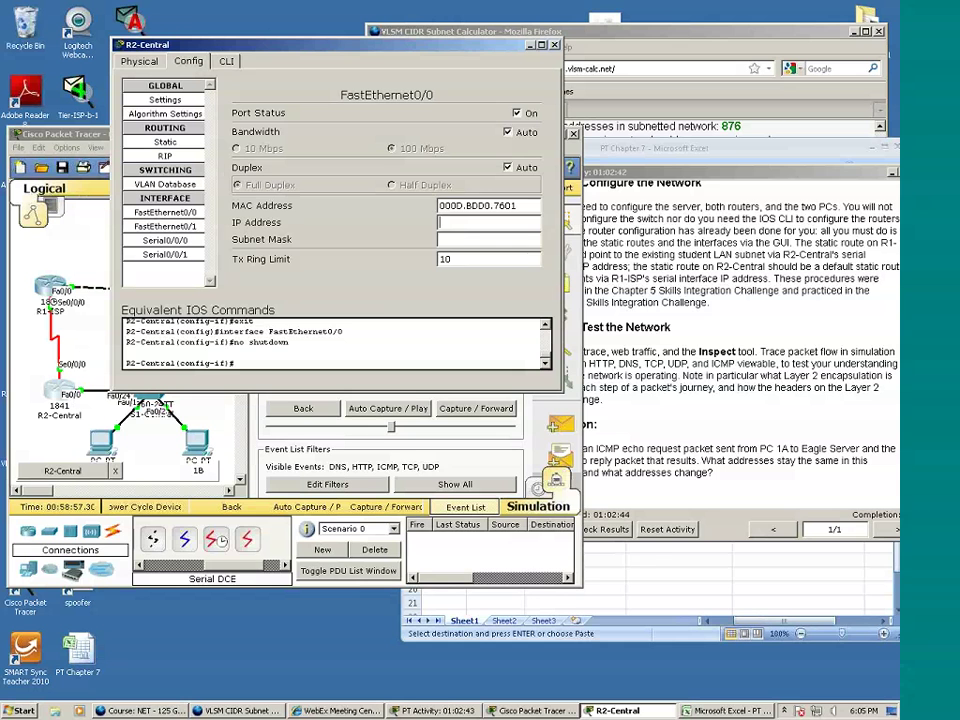
Step: Give R2-Central's FastEthernet0/0 address 172.16.1.254 with mask 255.255.254.0, per the spreadsheet
click(648, 563)
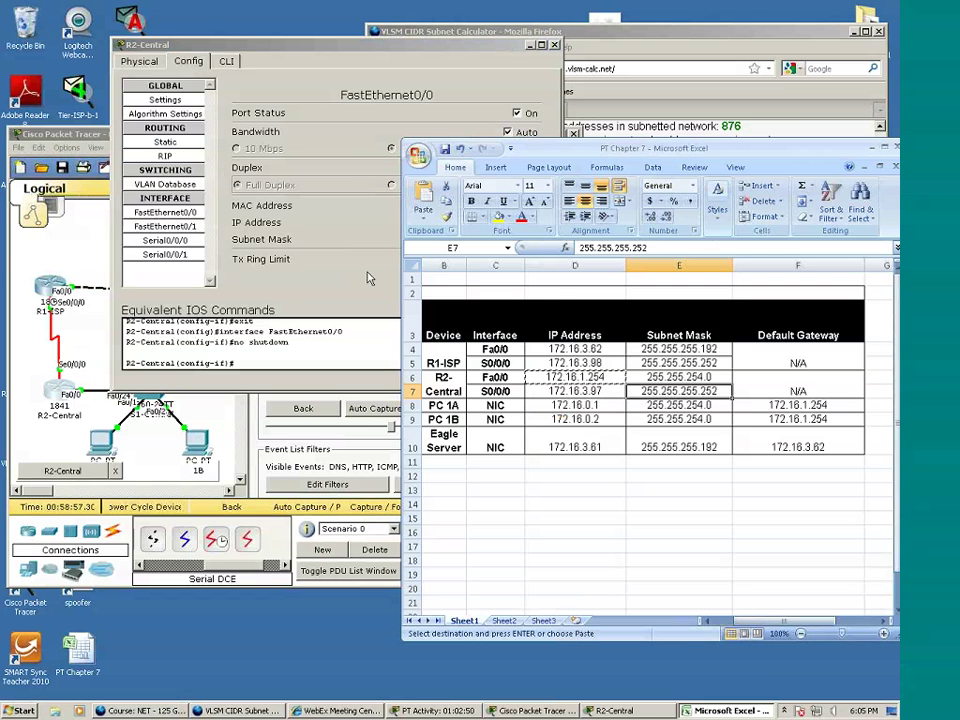
click(368, 278)
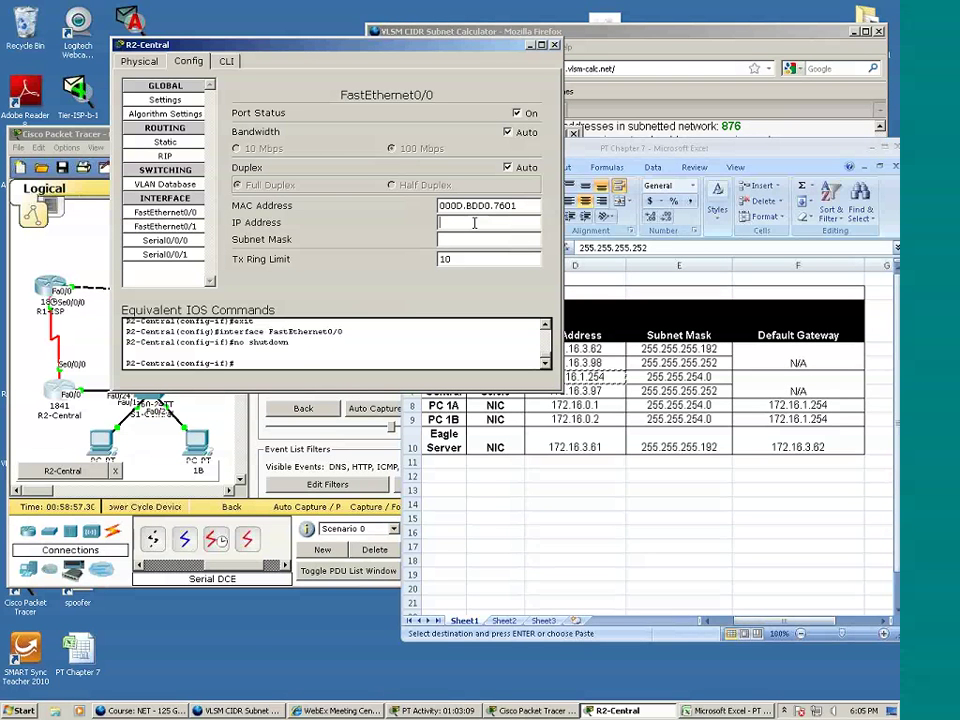
text(172.16.1.254)
click(481, 238)
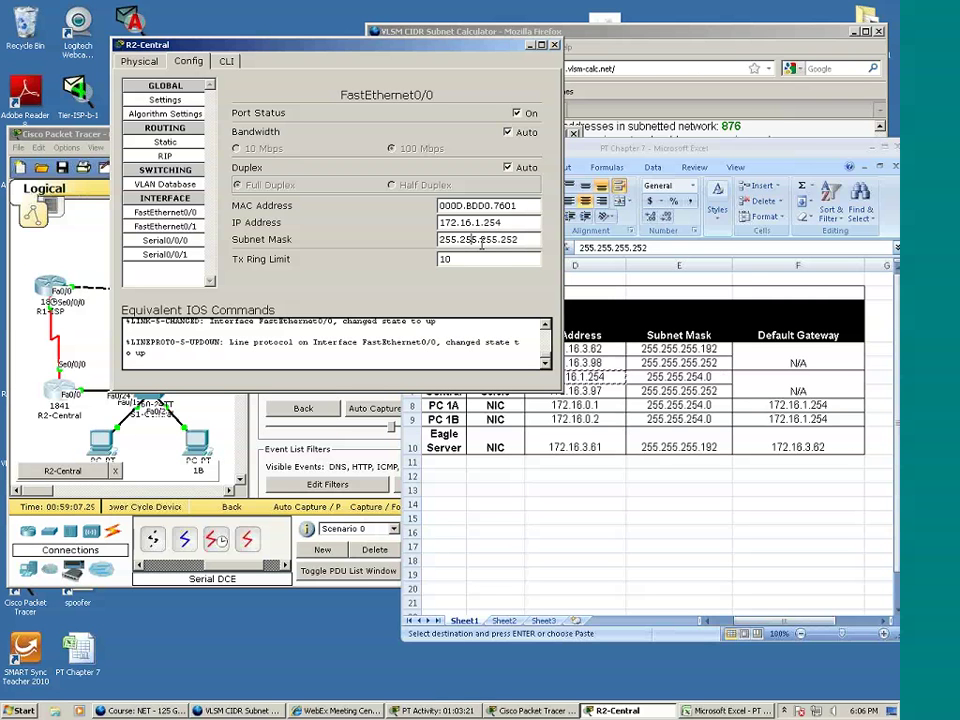
drag(480, 239, 540, 245)
text(254.0)
key(Return)
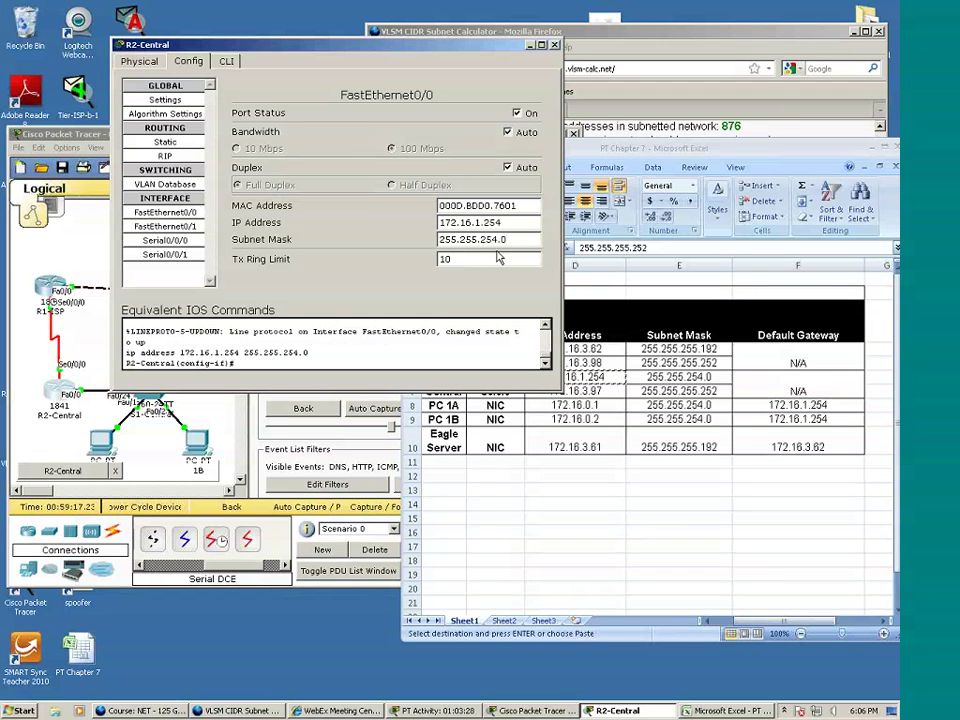
click(556, 46)
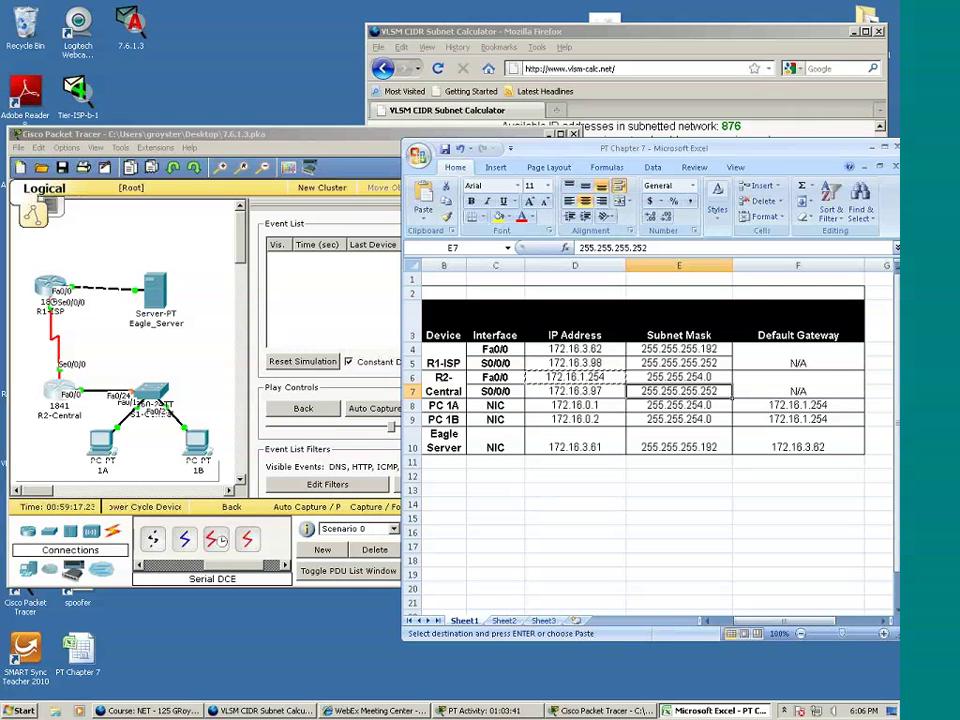
Step: Switch the Packet Tracer network from Simulation to Realtime mode
click(281, 137)
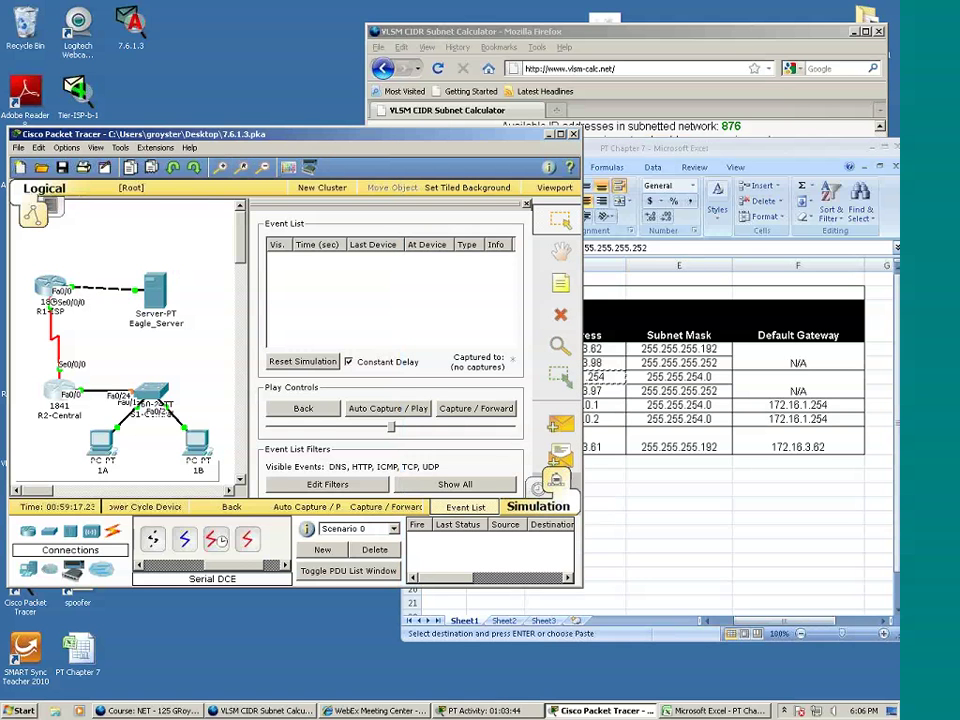
click(538, 490)
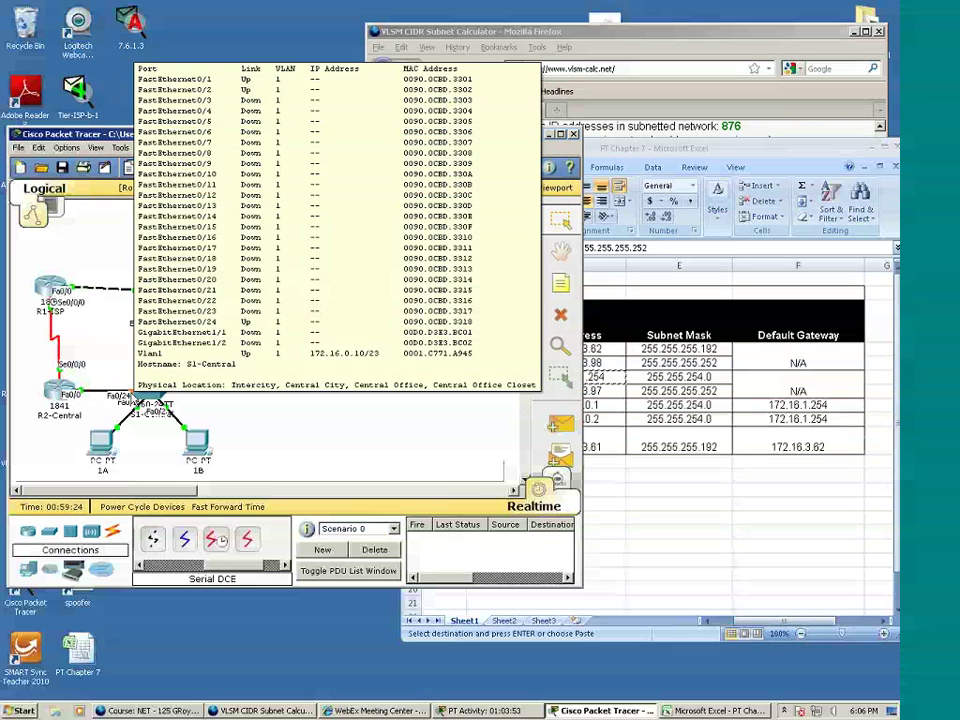
mouse_move(152, 394)
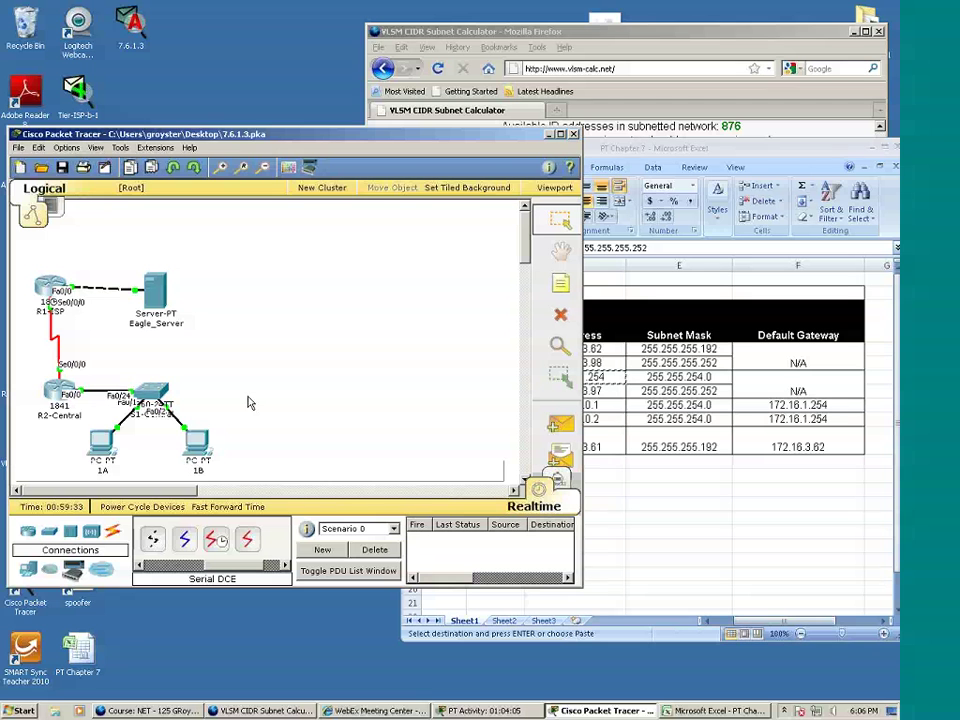
Step: From PC 1B's Command Prompt, ping gateway 172.16.1.254 and review the successful replies
click(201, 450)
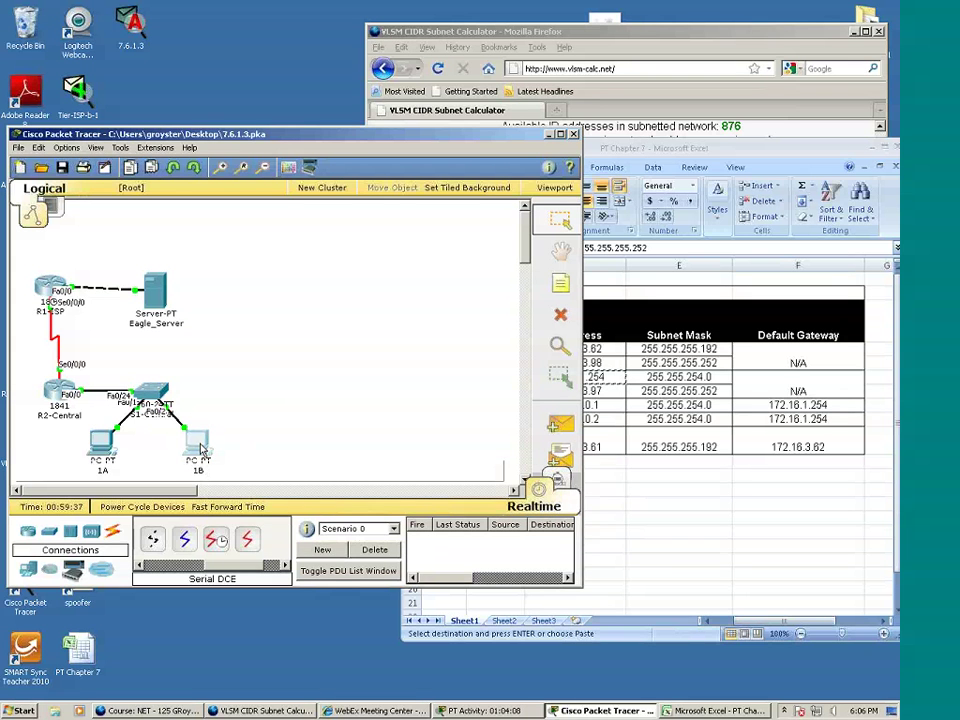
click(465, 240)
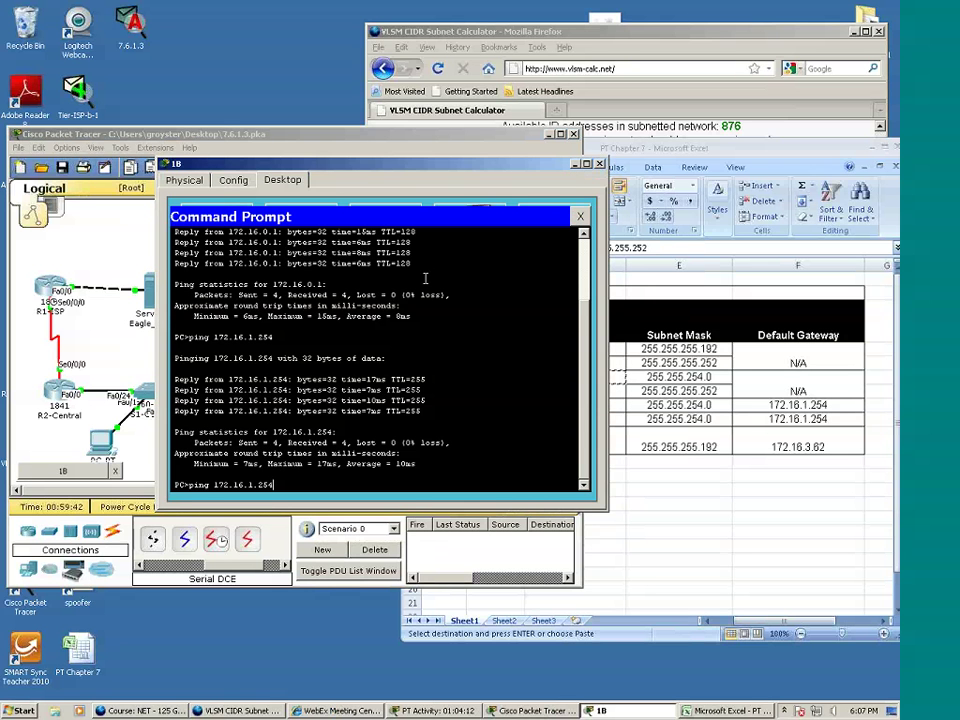
key(Return)
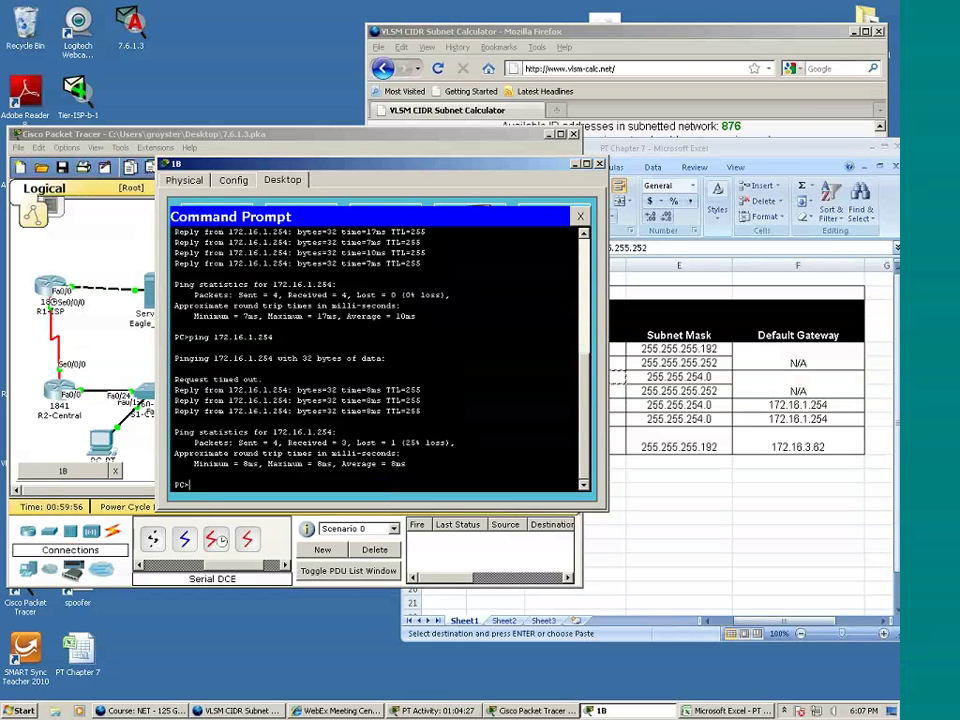
click(580, 216)
click(469, 235)
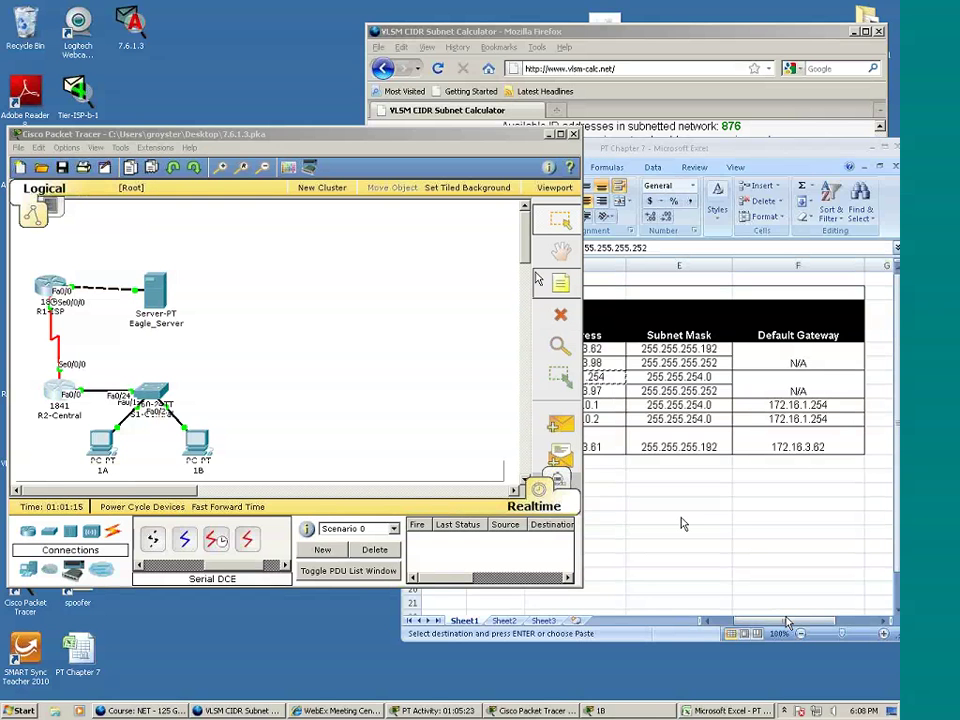
Step: Inspect R2-Central's ARP table (172.16.0.2, 172.16.1.254) and compare it with spreadsheet cell D9
click(558, 346)
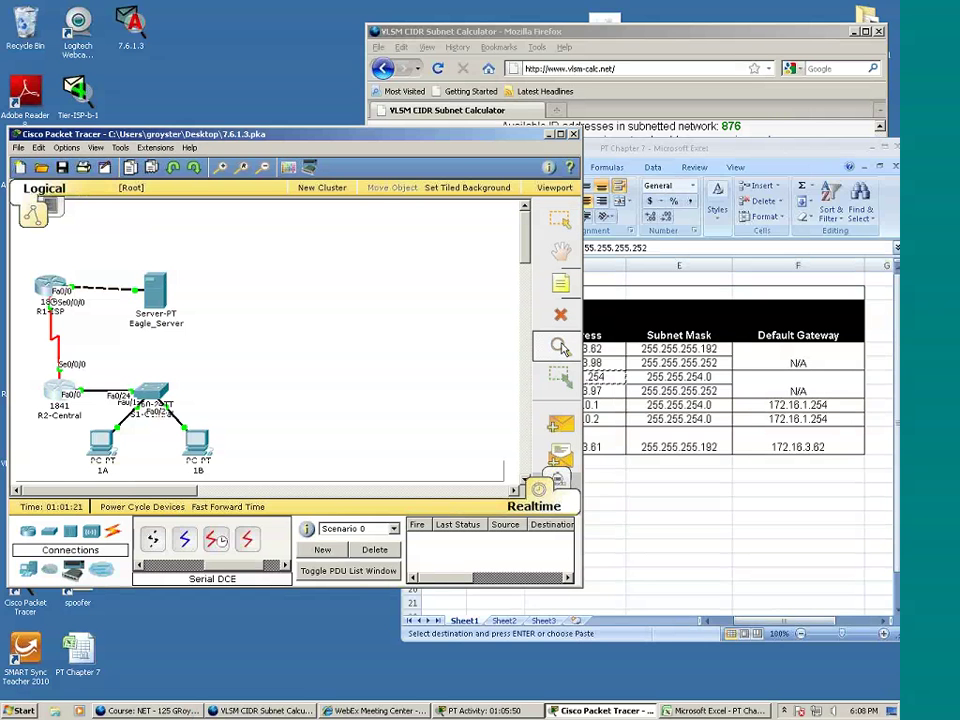
click(60, 390)
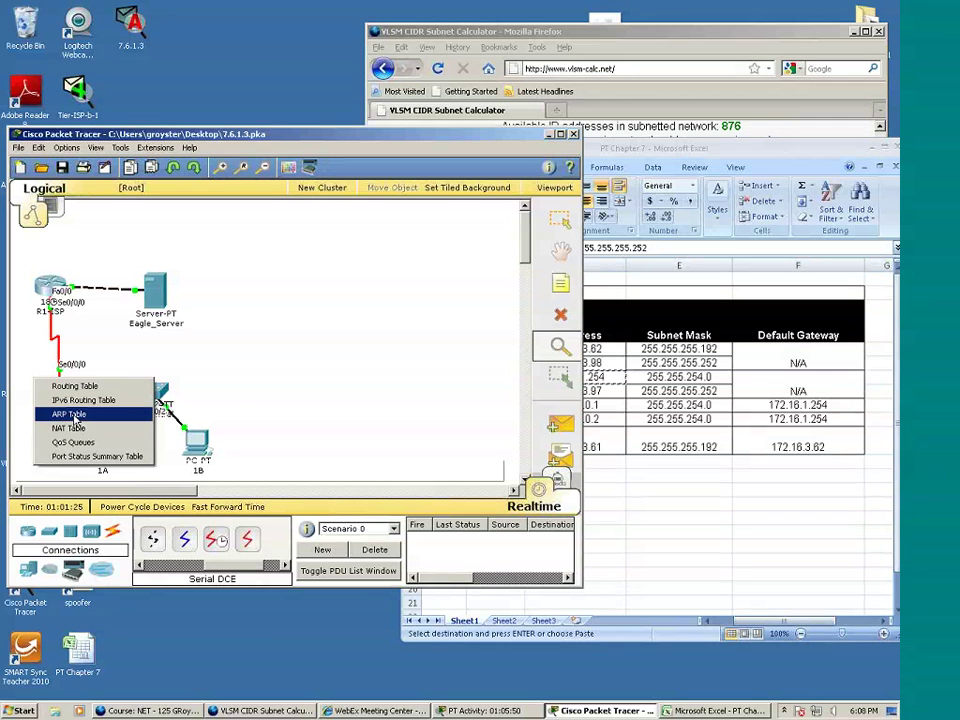
click(72, 415)
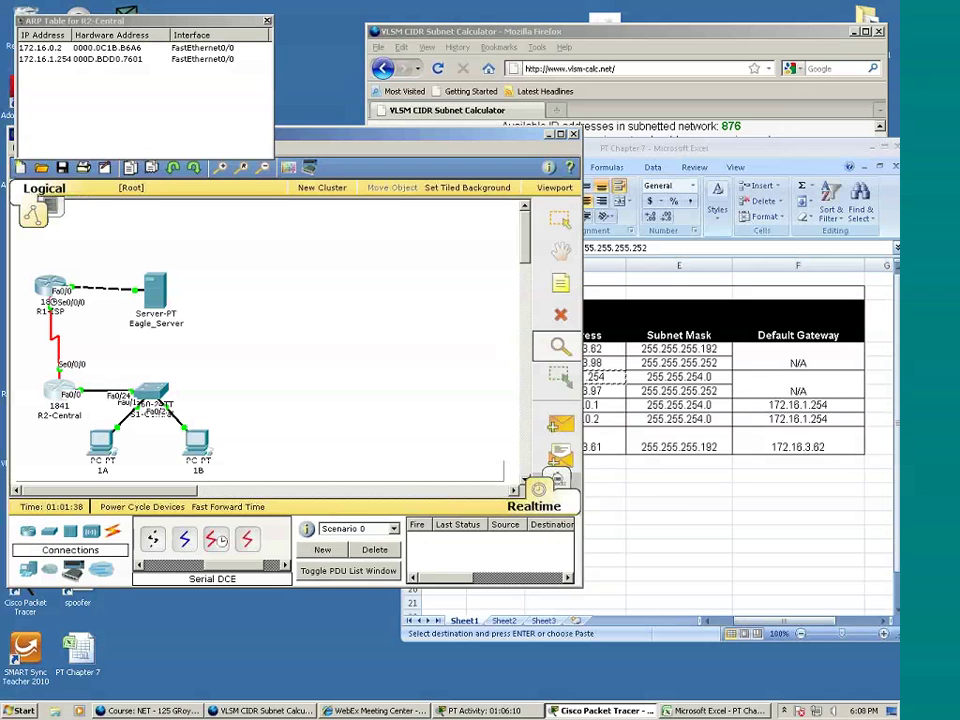
click(655, 499)
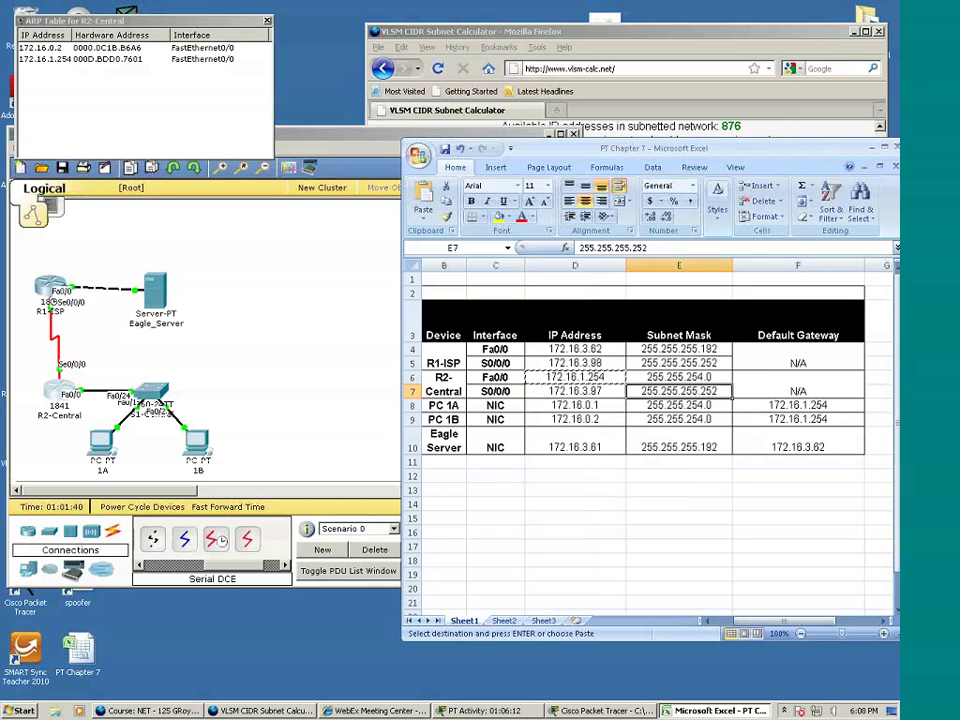
click(571, 420)
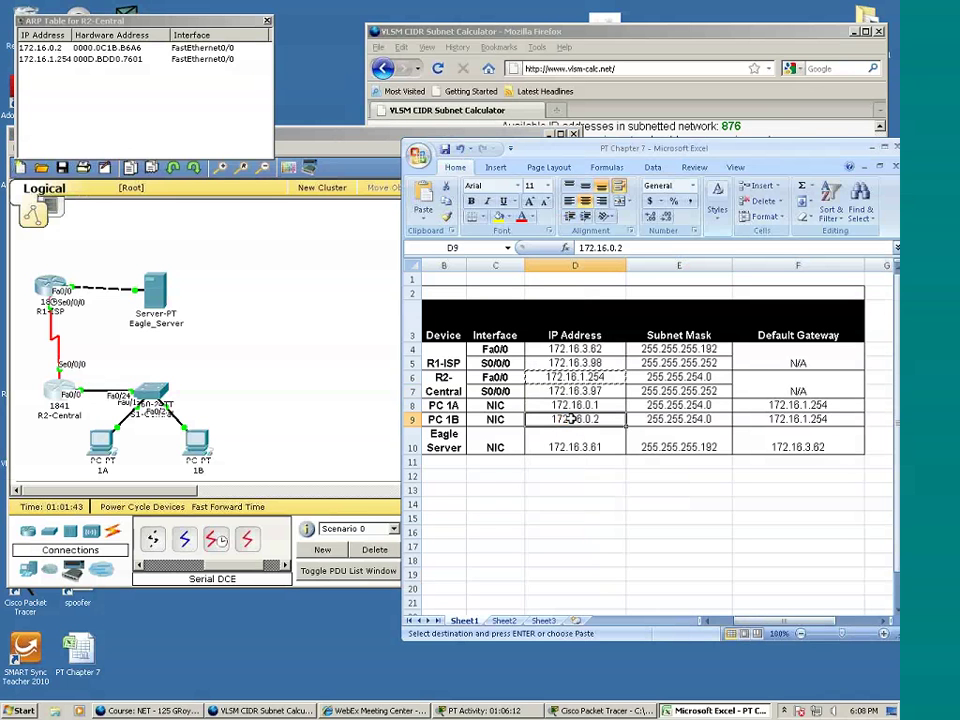